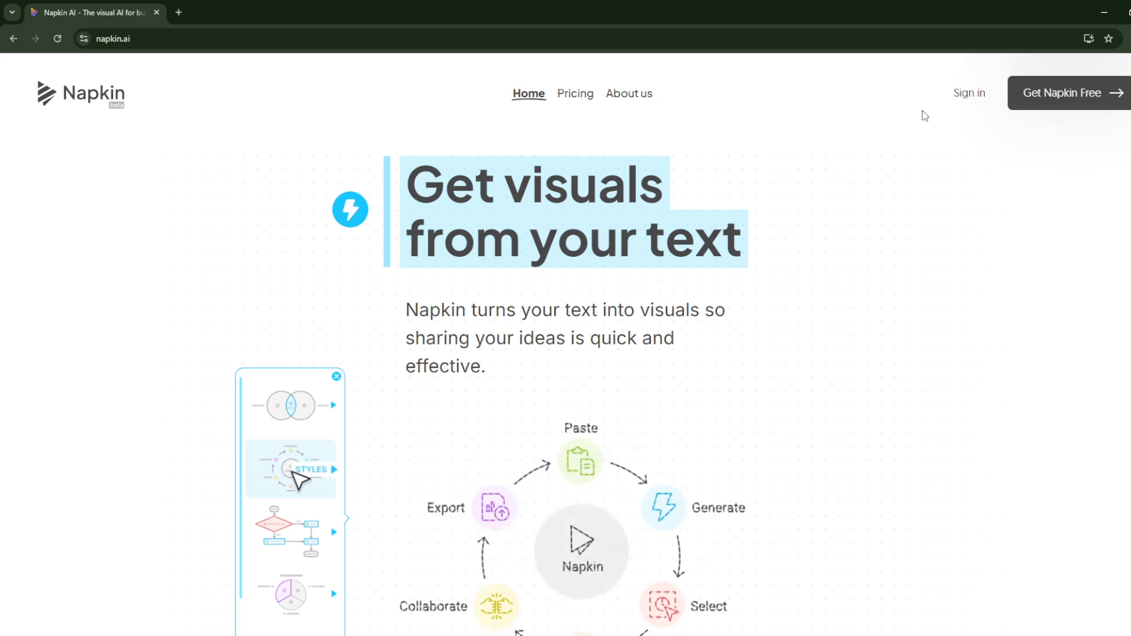
Get started with the free version of Napkin and create the first Napkin
click(974, 95)
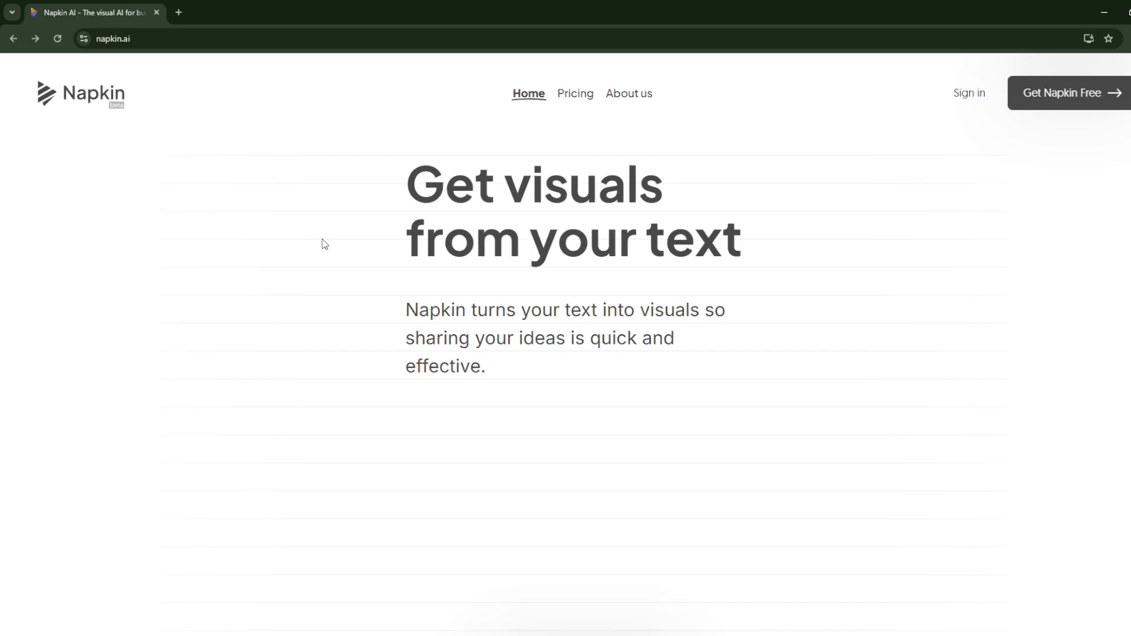
click(1041, 101)
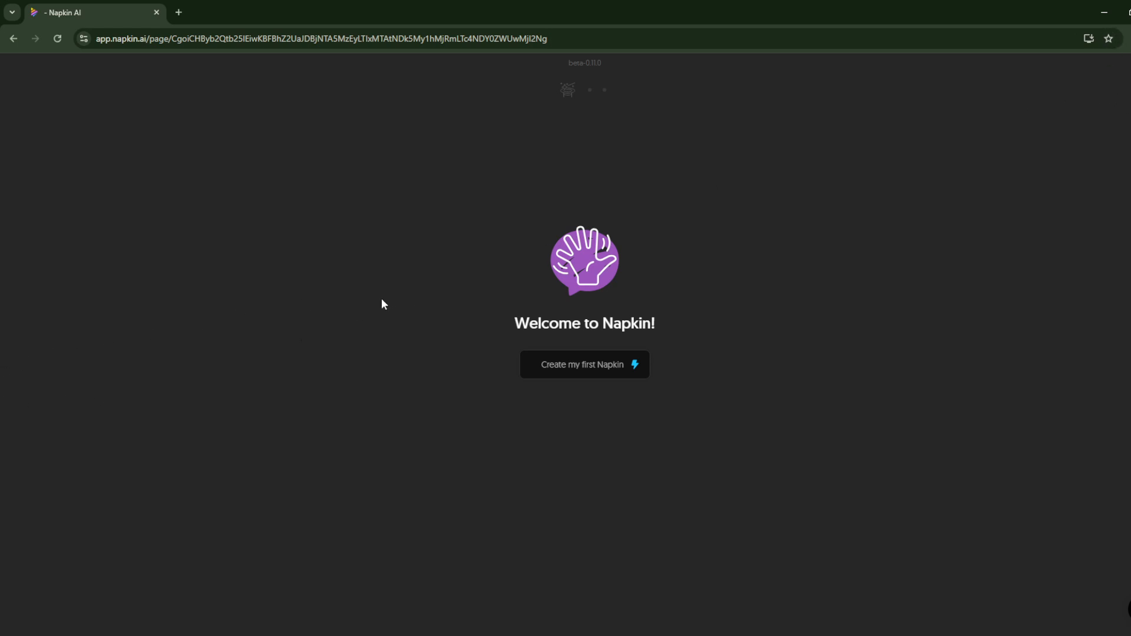
click(548, 371)
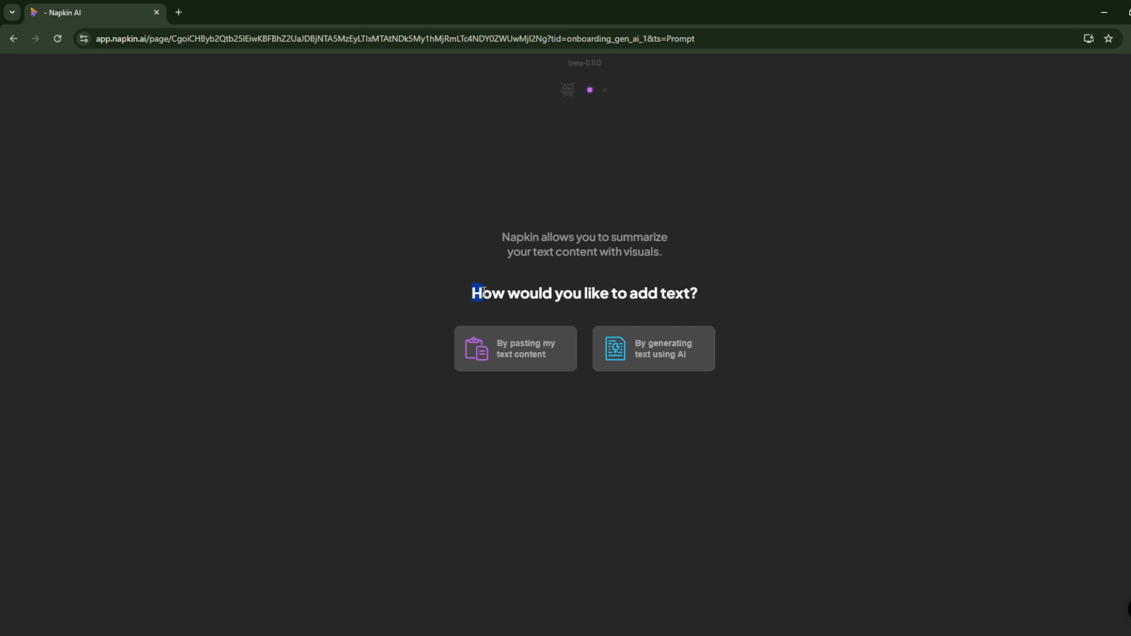
Choose to generate the text using AI with the suggested prompt "The best practices for a hiring interview"
drag(483, 293, 662, 295)
click(732, 301)
click(492, 360)
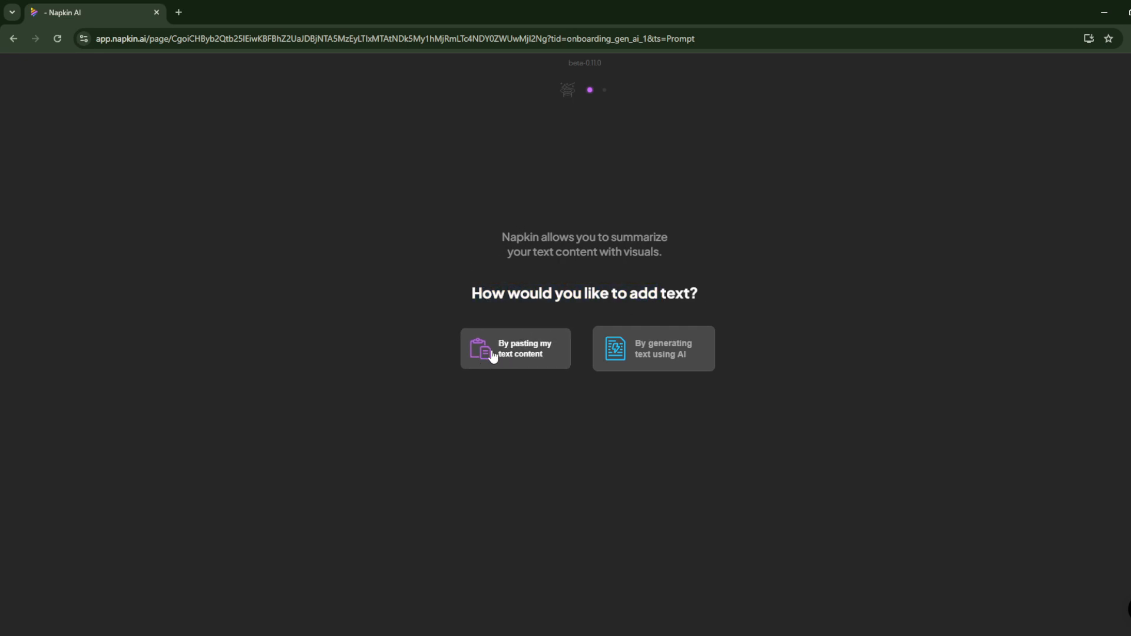
click(637, 353)
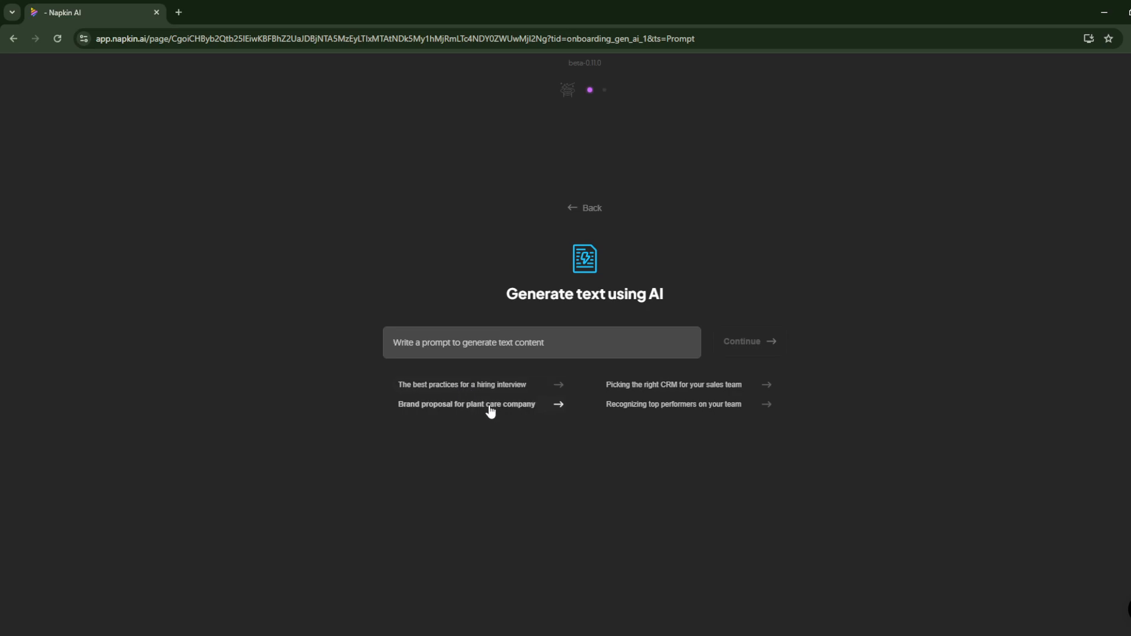
click(460, 384)
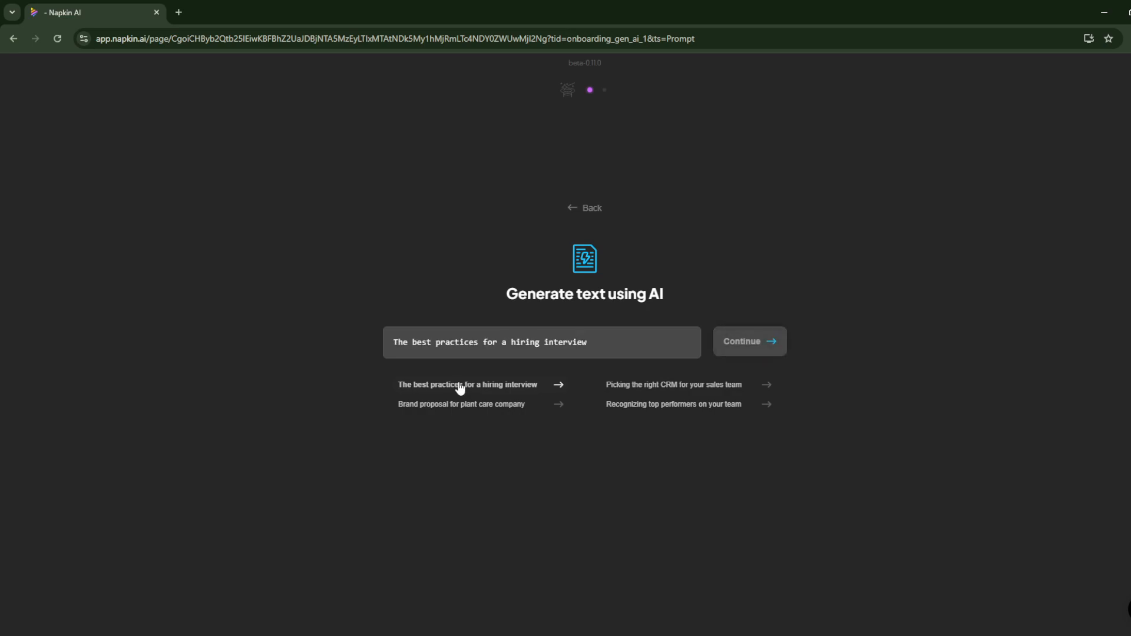
click(731, 354)
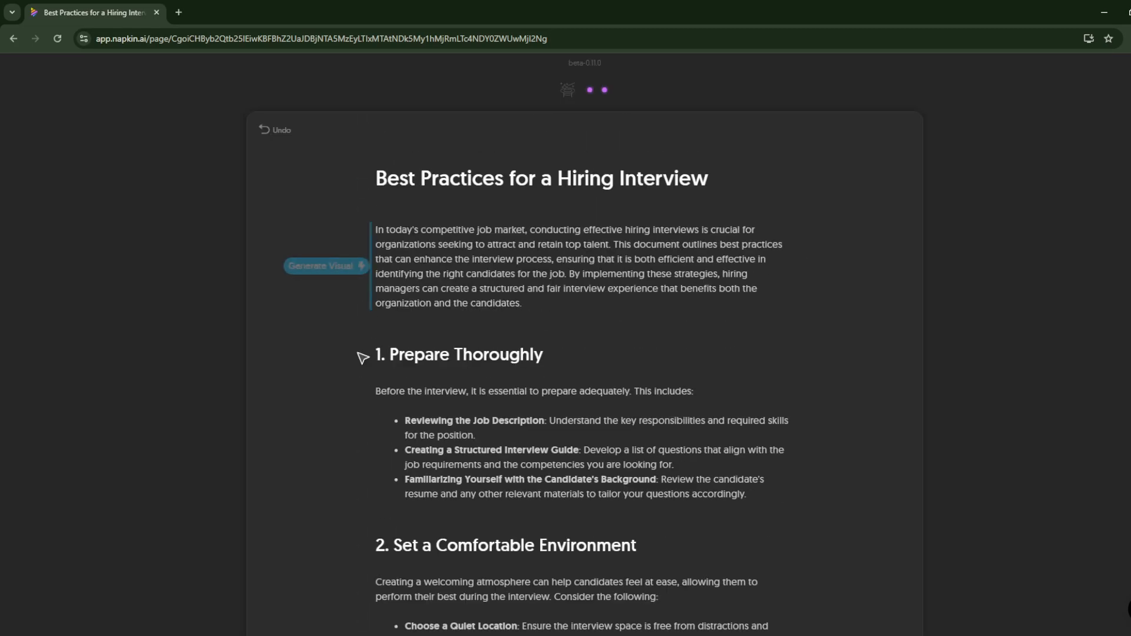
Review the generated hiring interview document, from its introduction through the numbered sections and their bullet points
scroll(722, 392, down, 10)
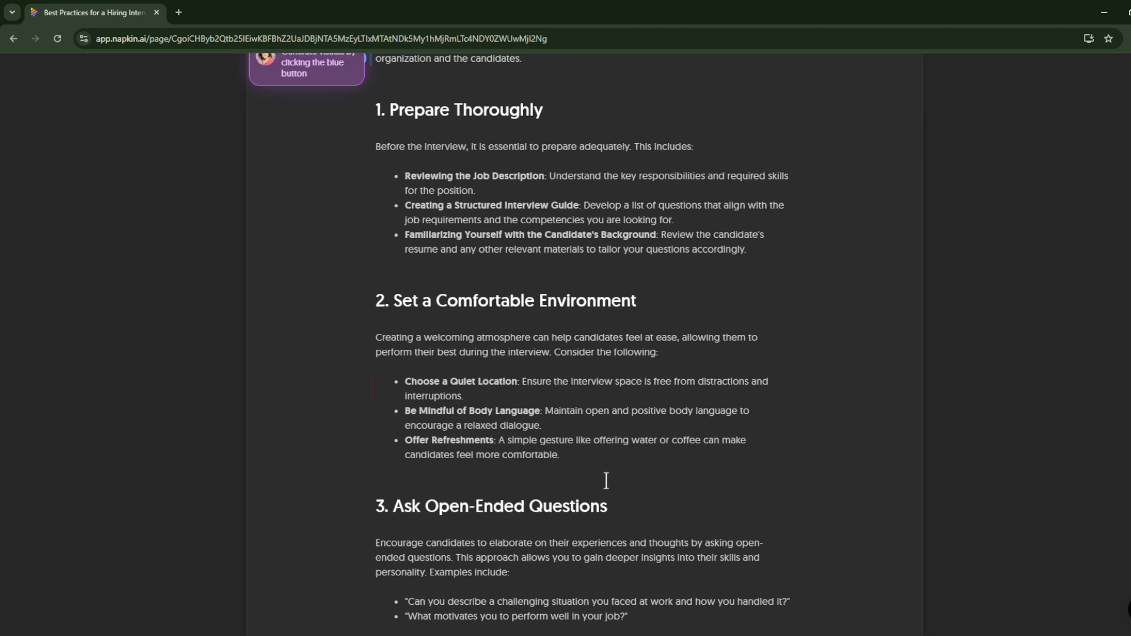
scroll(631, 508, up, 10)
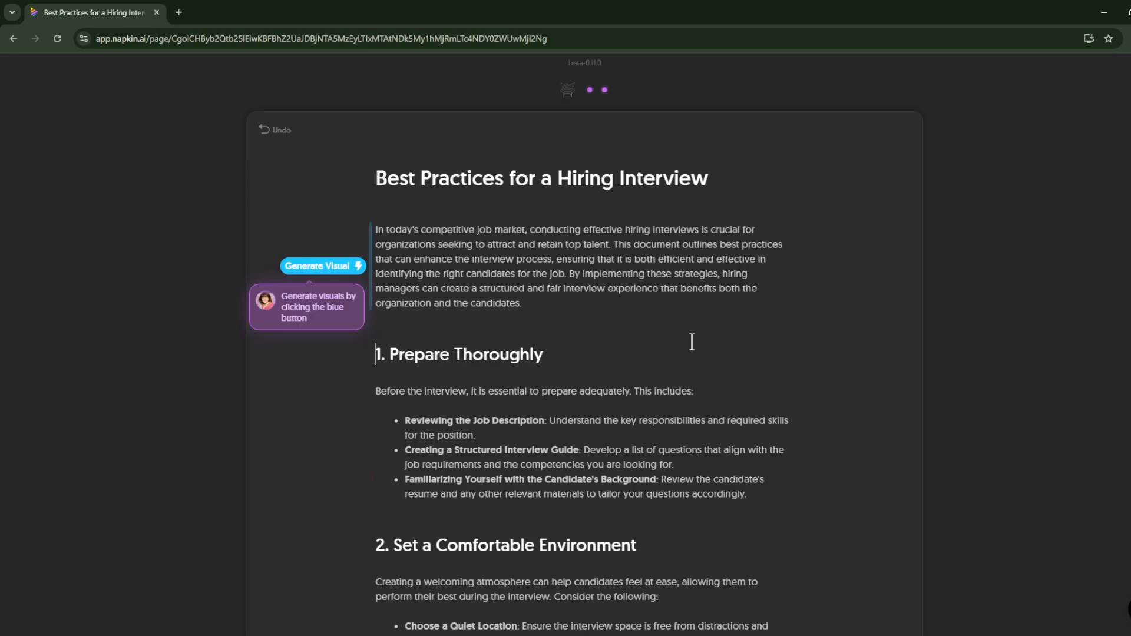
drag(382, 228, 588, 301)
click(555, 293)
drag(374, 231, 574, 307)
click(538, 316)
drag(401, 361, 528, 366)
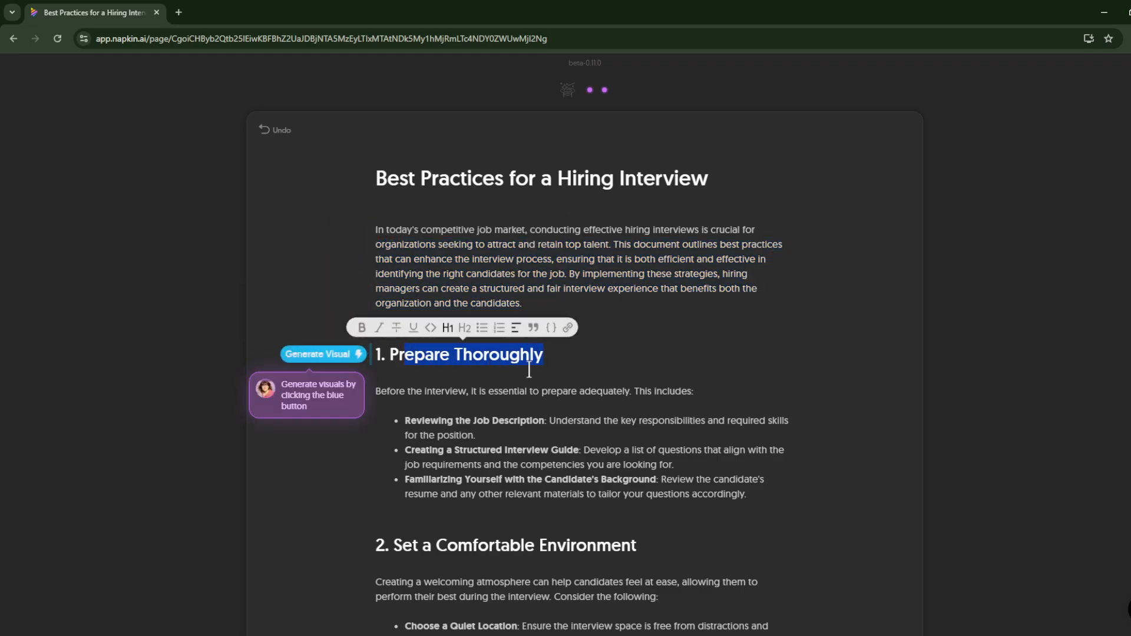
click(574, 421)
scroll(520, 409, down, 3)
scroll(365, 336, up, 3)
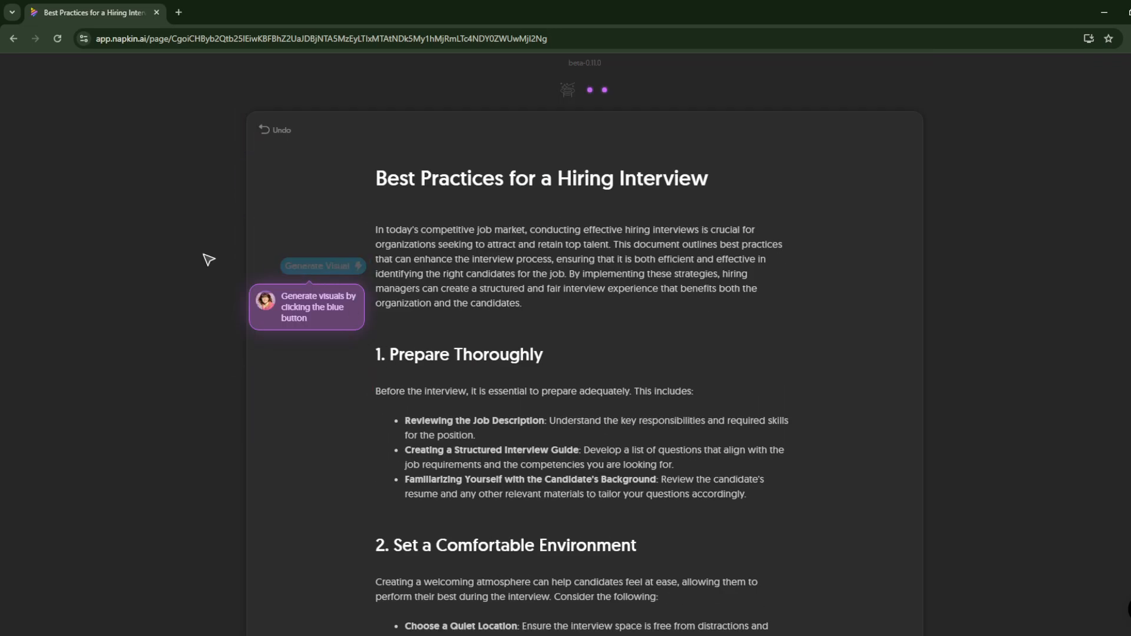
drag(400, 259, 696, 393)
scroll(622, 440, down, 3)
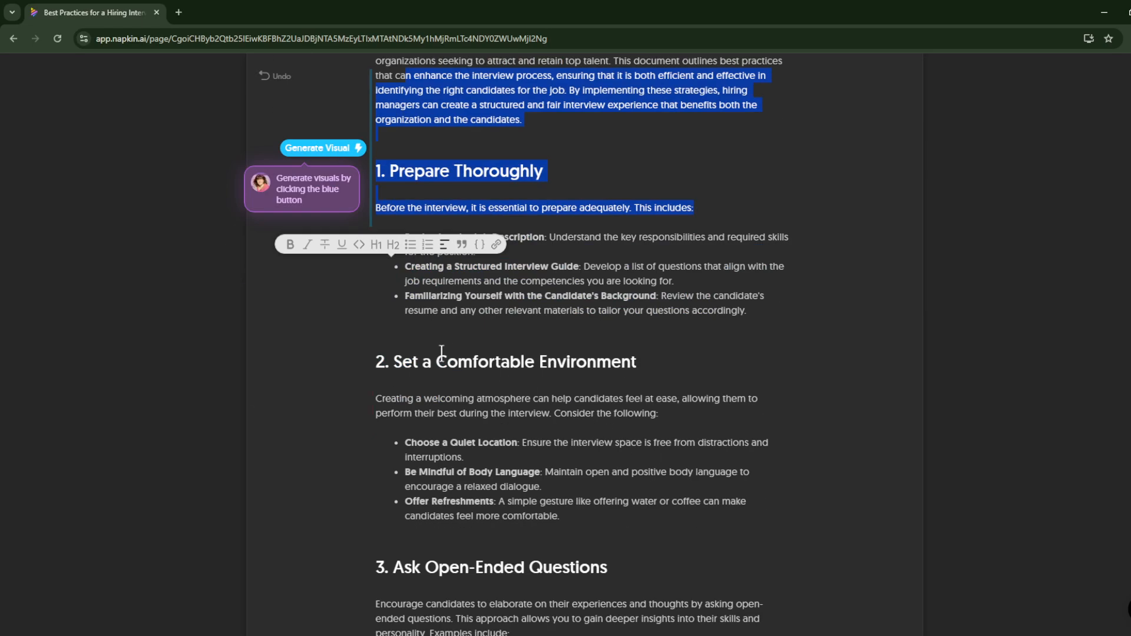
click(291, 395)
drag(405, 281, 475, 310)
click(533, 353)
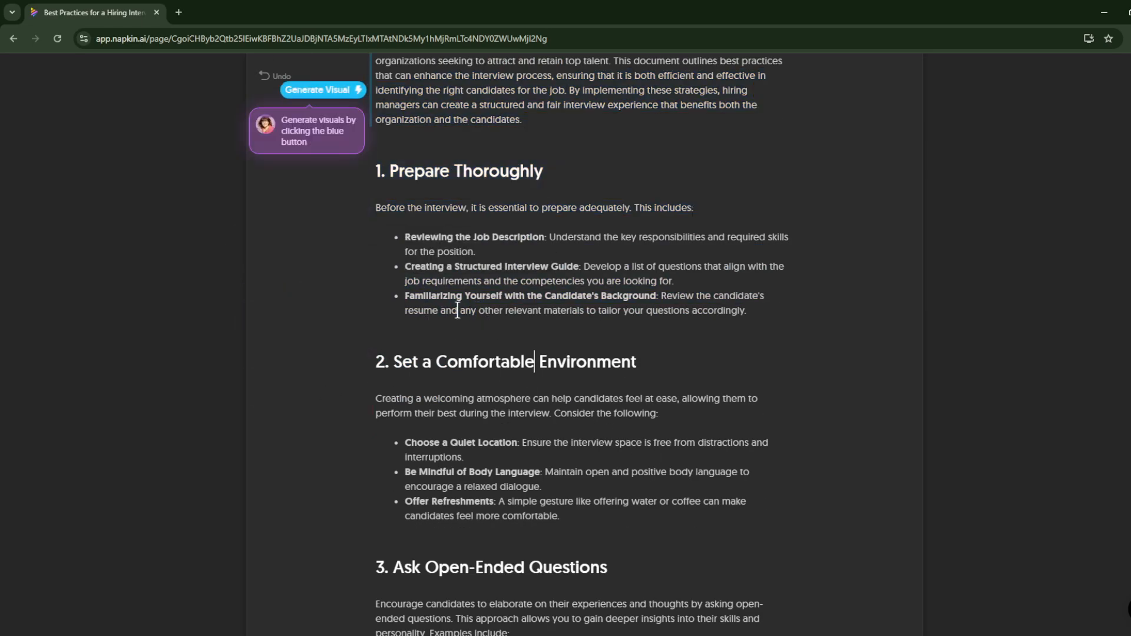
scroll(449, 318, up, 3)
Generate a visual for the introductory paragraph beneath the document title
drag(375, 243, 589, 315)
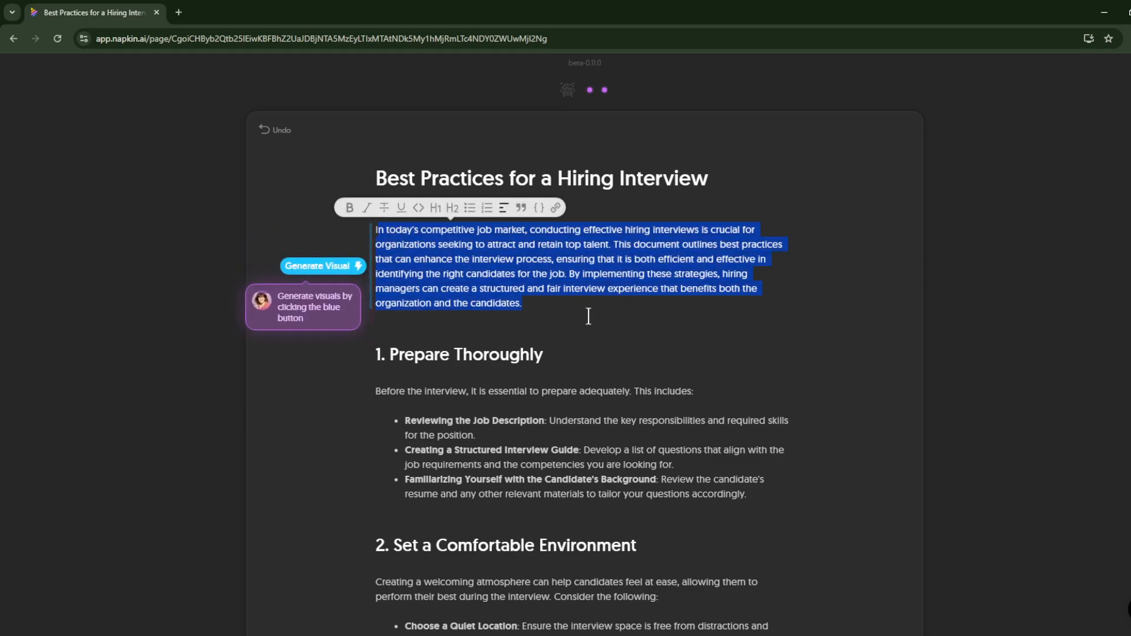
click(538, 333)
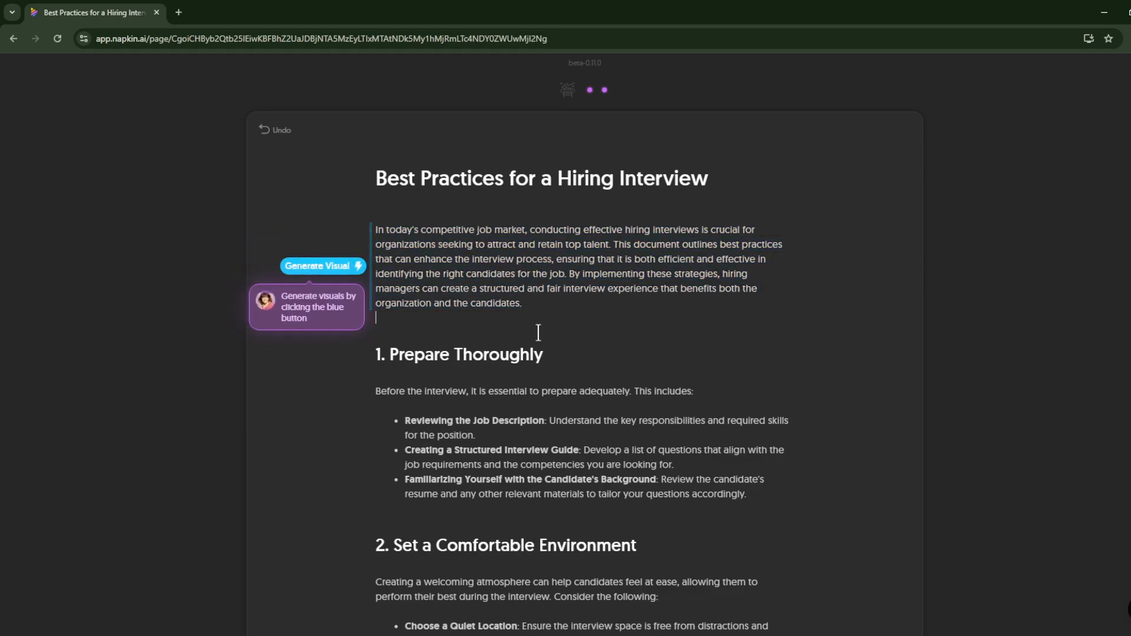
click(314, 268)
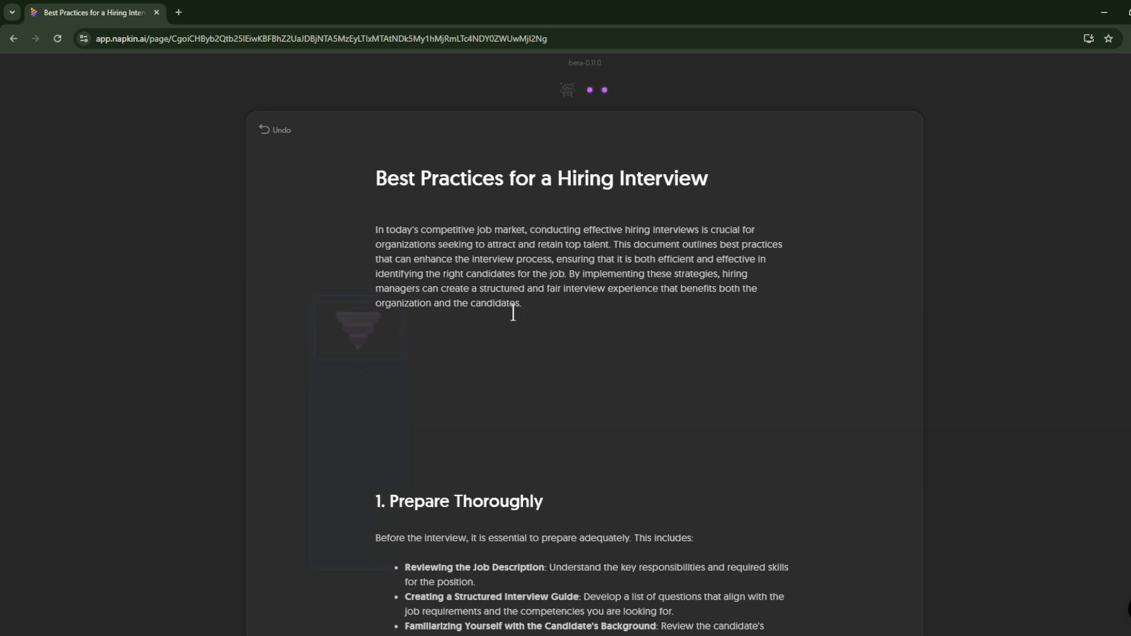
Browse the suggested visuals for the introduction and preview the funnel, cycle and tree diagrams
scroll(434, 448, down, 2)
scroll(377, 242, up, 2)
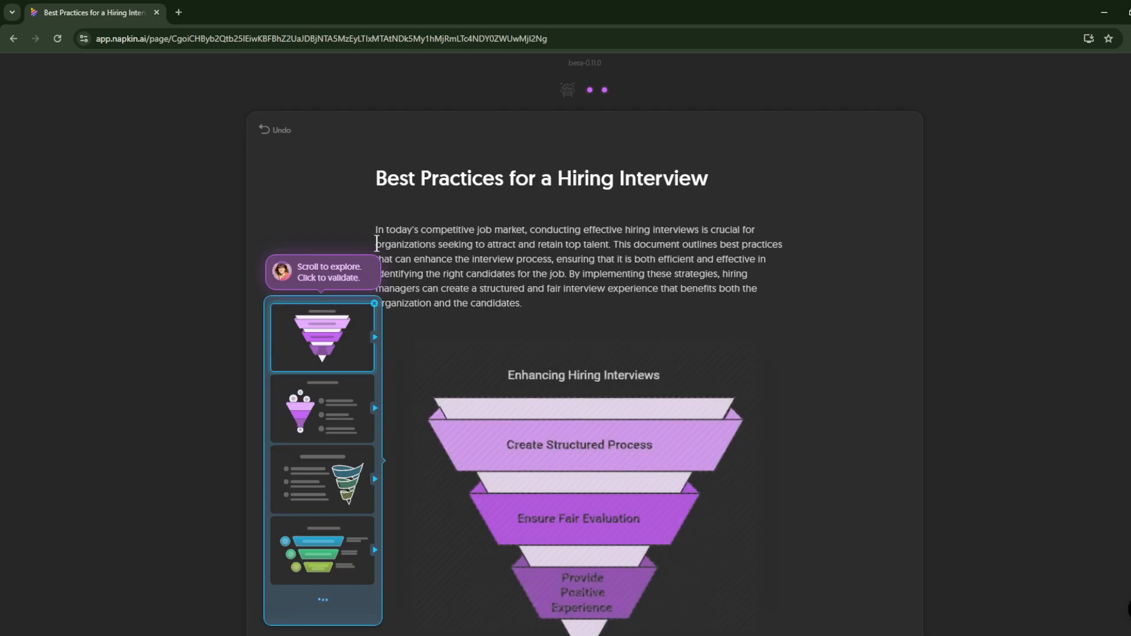
scroll(599, 356, down, 3)
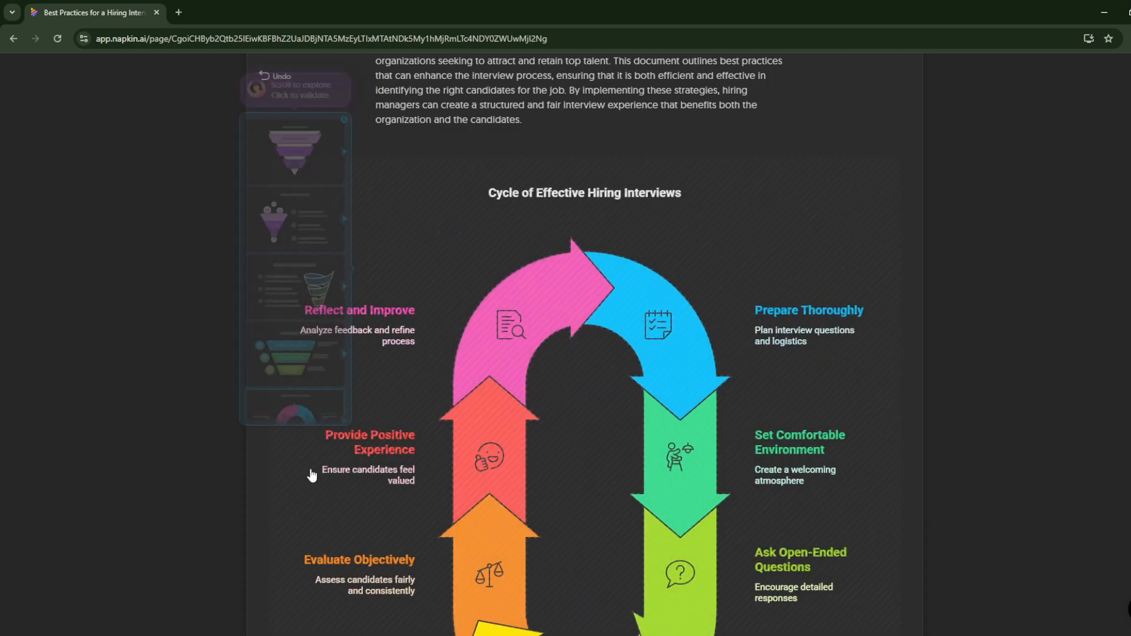
scroll(316, 472, down, 5)
scroll(471, 442, up, 5)
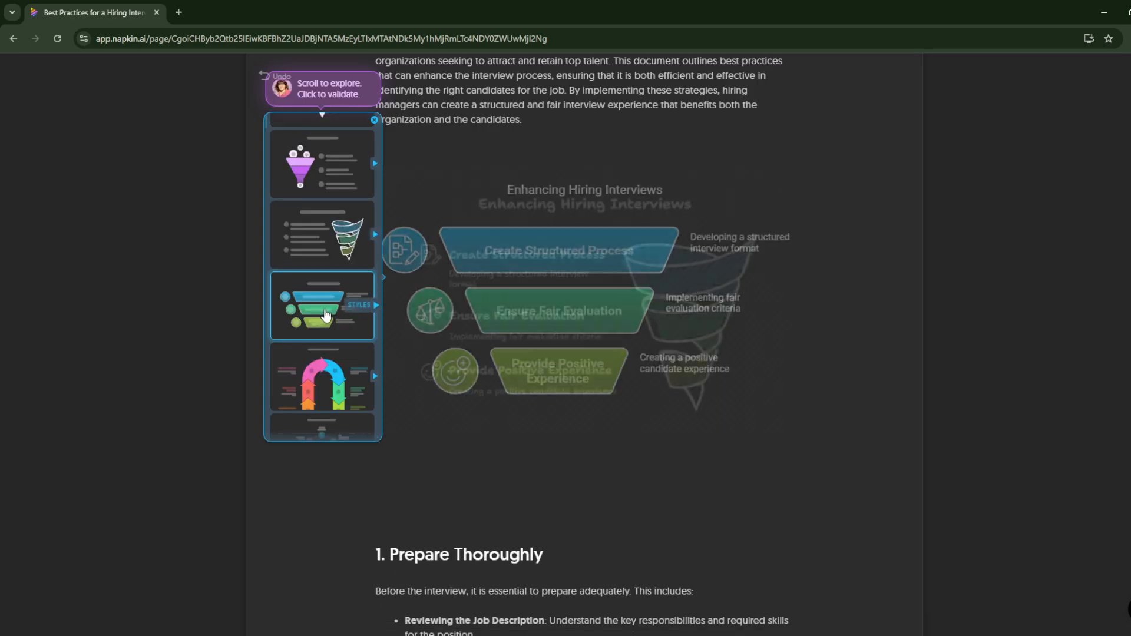
scroll(322, 324, down, 5)
scroll(322, 370, down, 4)
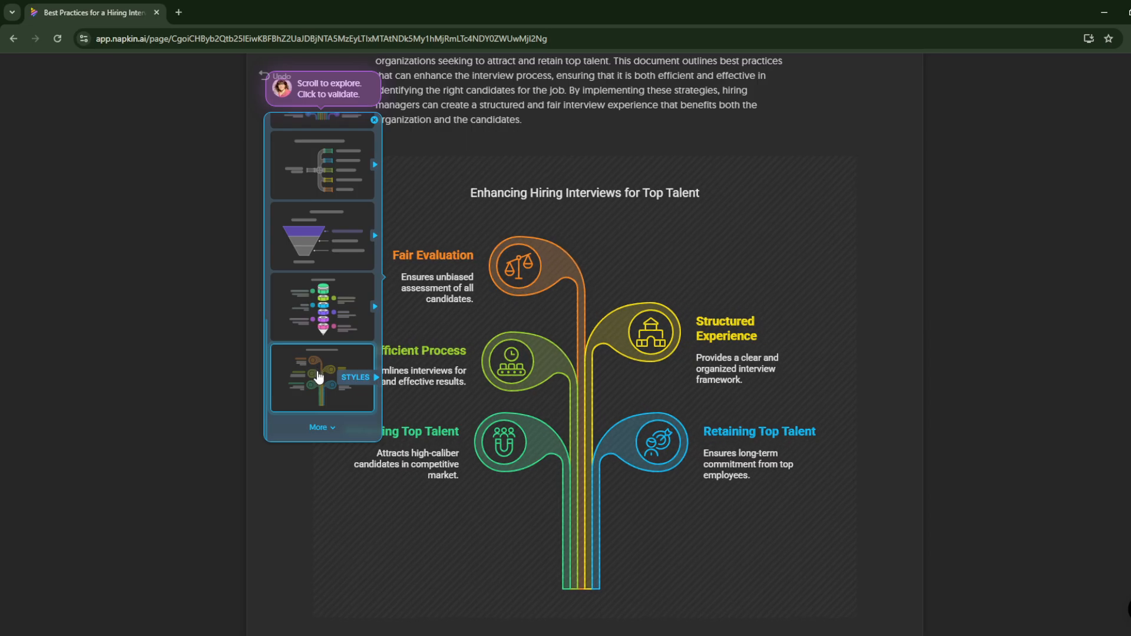
scroll(318, 377, up, 8)
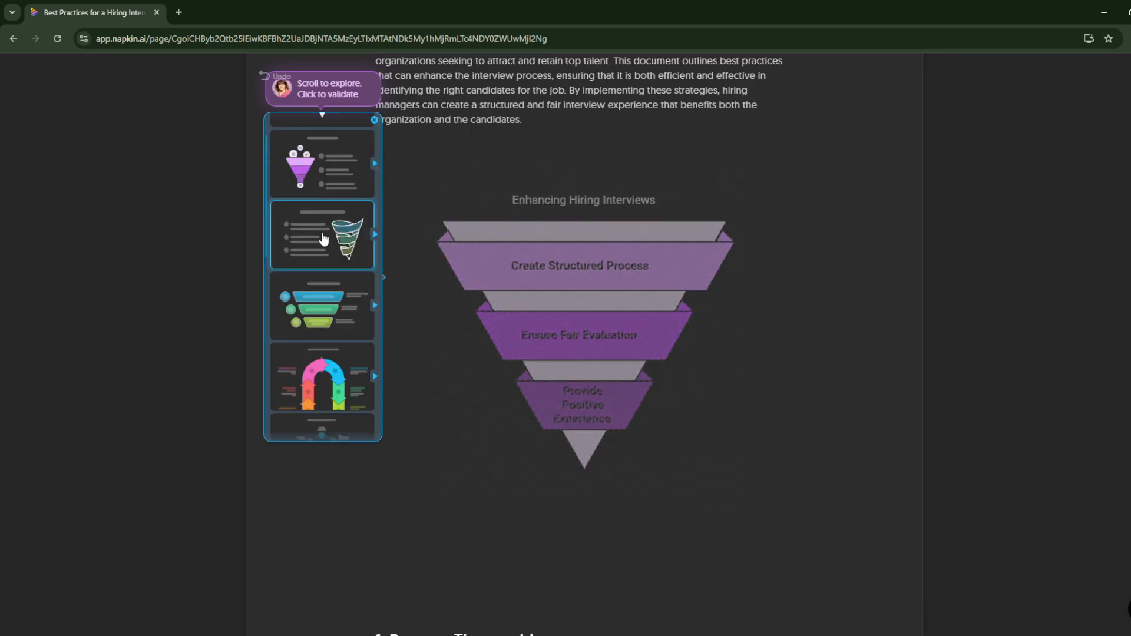
scroll(330, 354, down, 6)
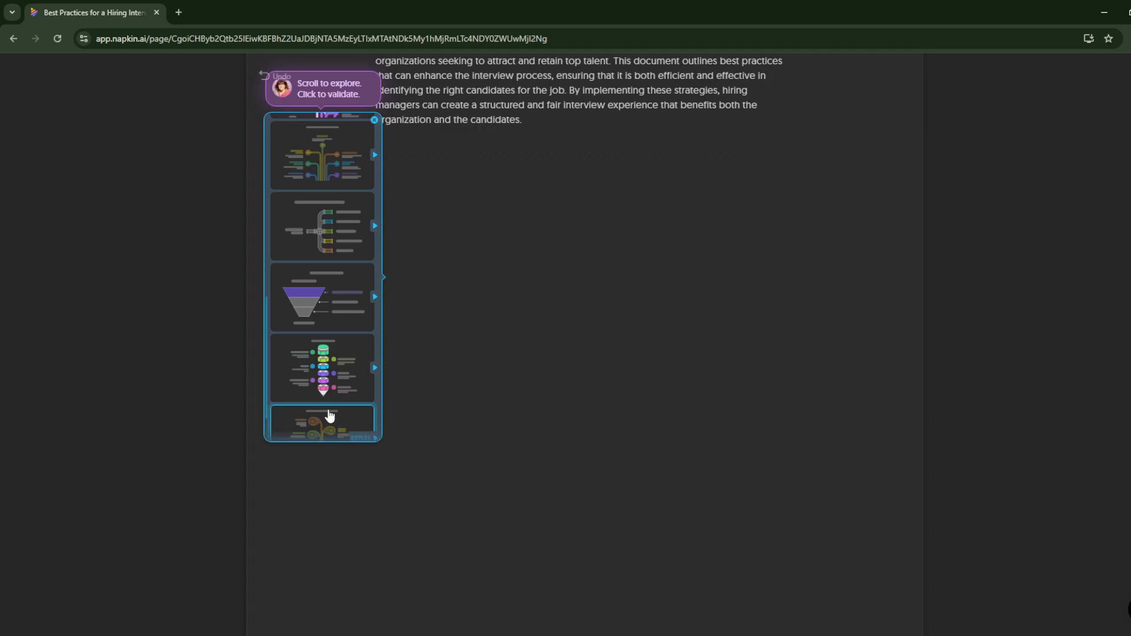
scroll(328, 420, down, 1)
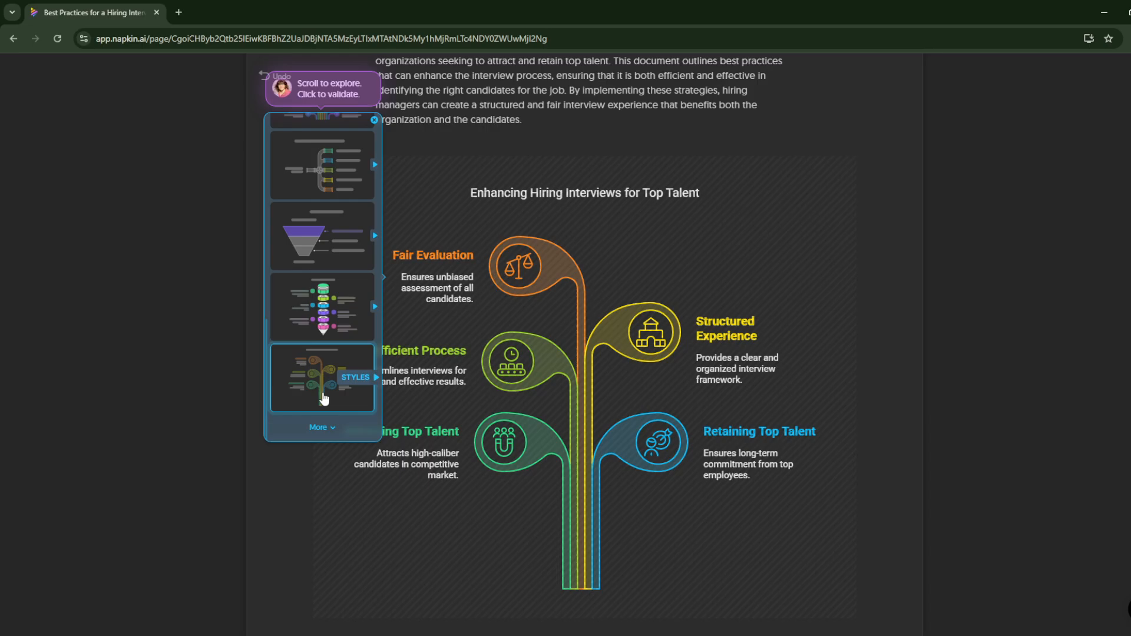
Insert the tree diagram "Enhancing Hiring Interviews for Top Talent" using the first style variation
click(321, 398)
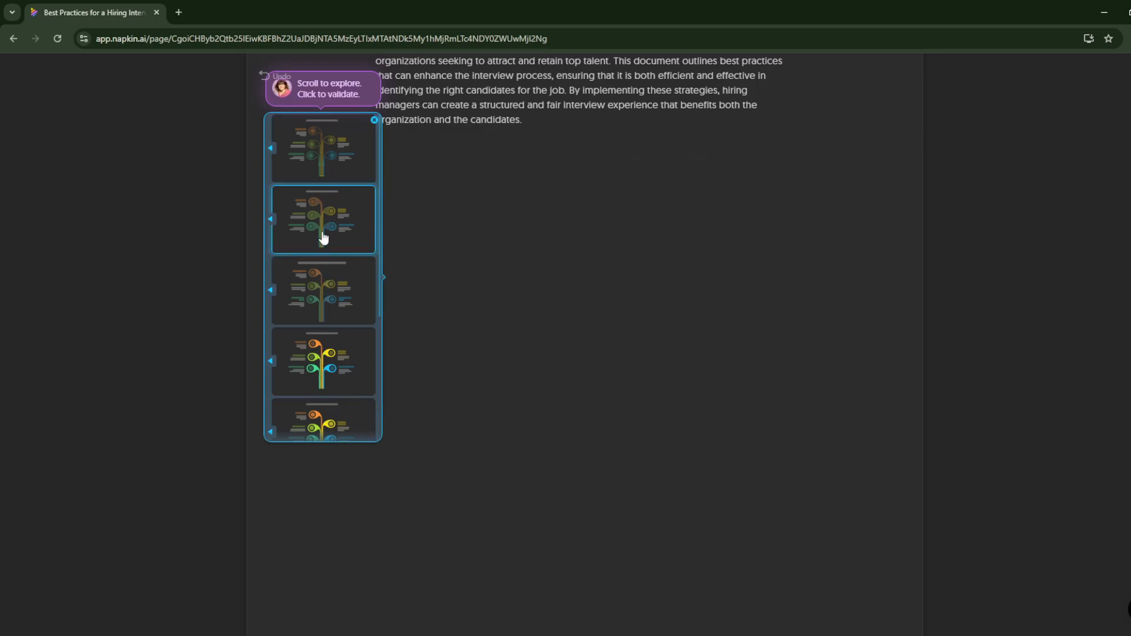
click(318, 160)
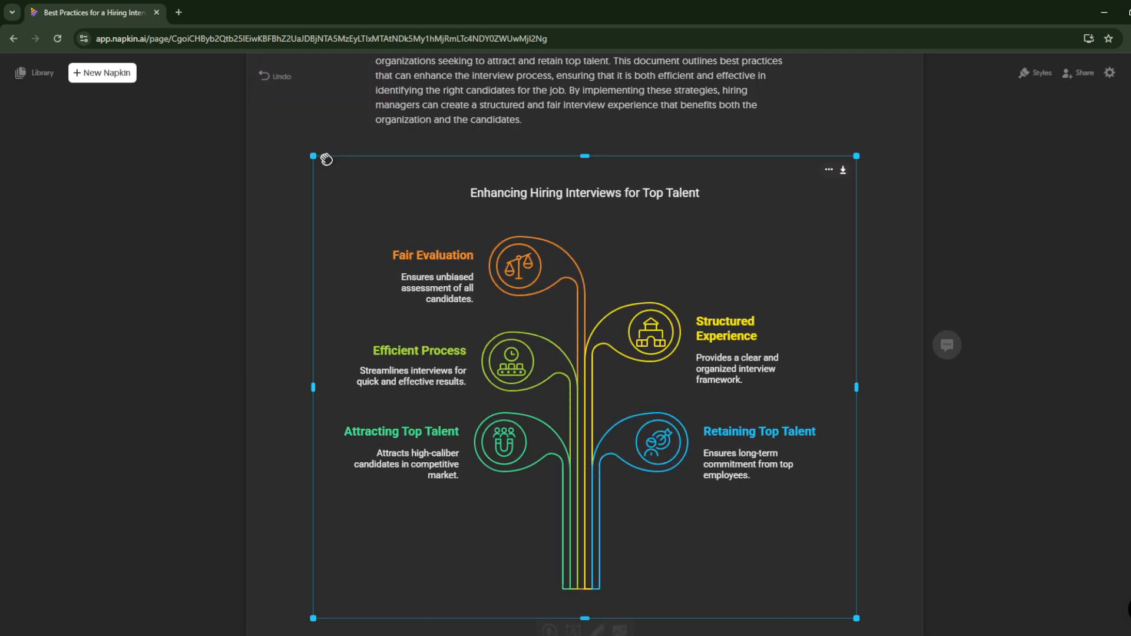
scroll(276, 351, down, 3)
scroll(700, 517, up, 3)
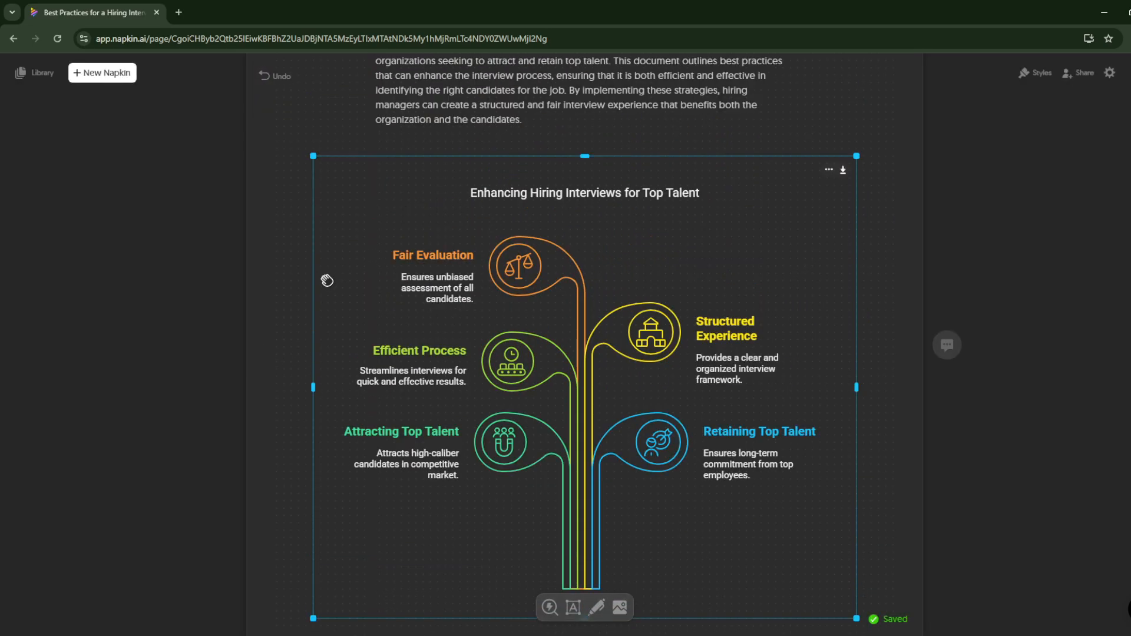
click(897, 400)
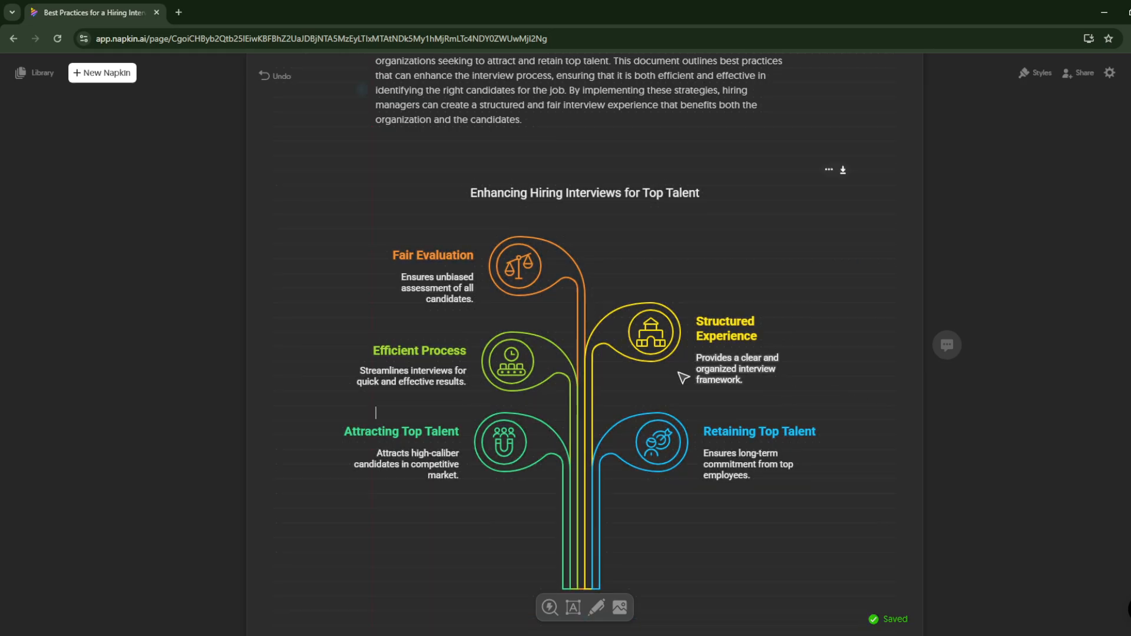
Try adding a new element above Fair Evaluation in the tree diagram and undo the addition
click(499, 308)
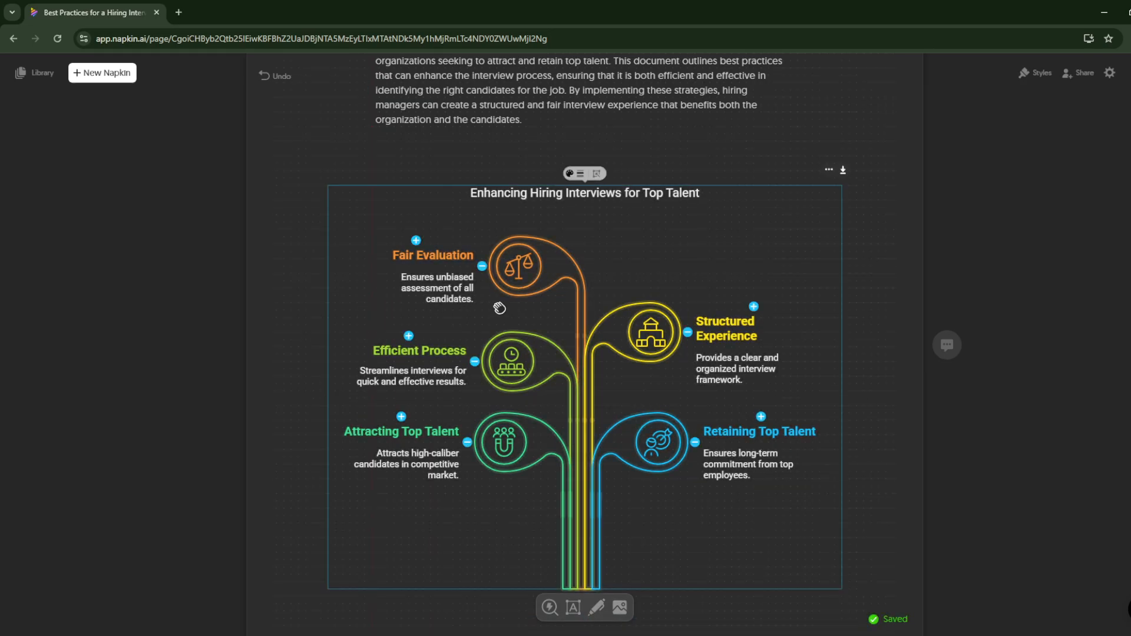
click(417, 241)
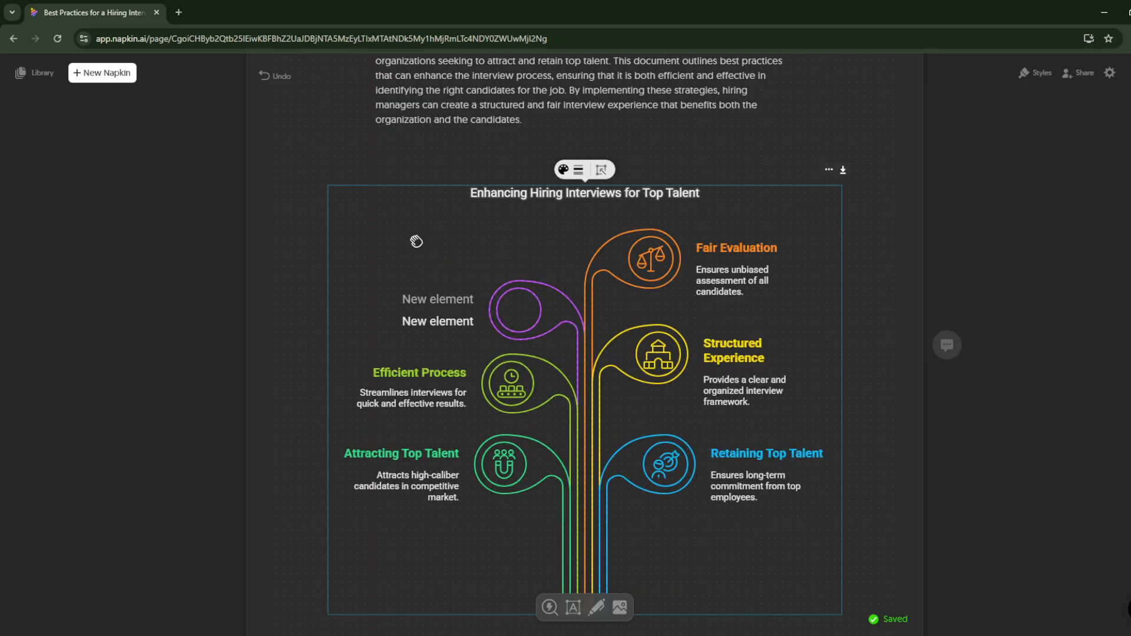
key(ctrl+z)
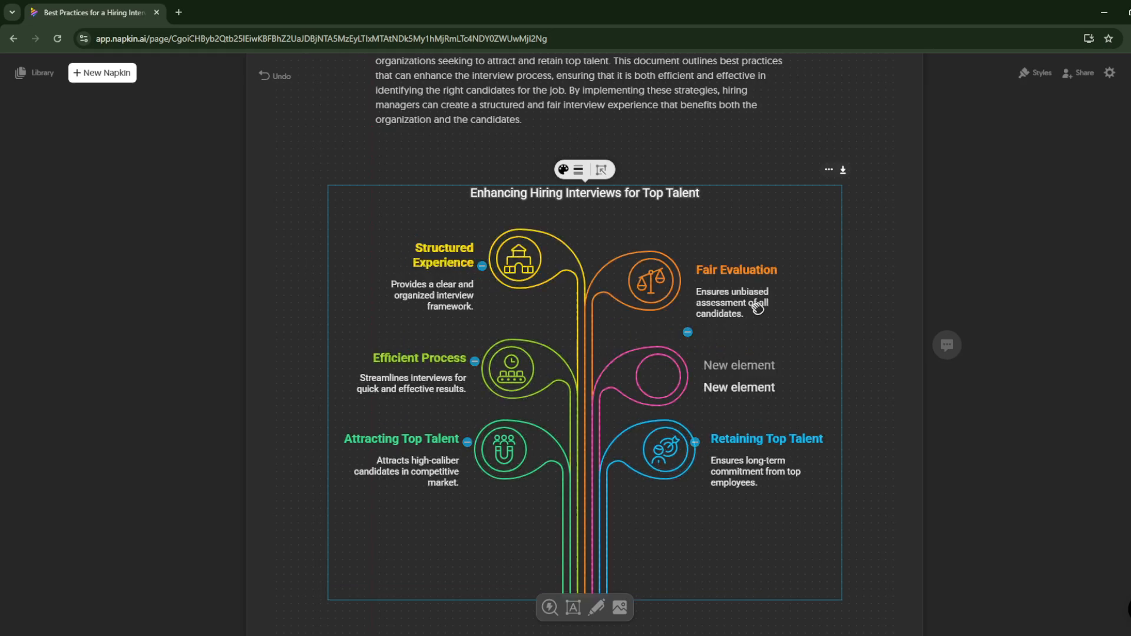
Change the section 7 heading to "Reflect and Upgrade"
scroll(551, 384, down, 11)
scroll(337, 359, down, 11)
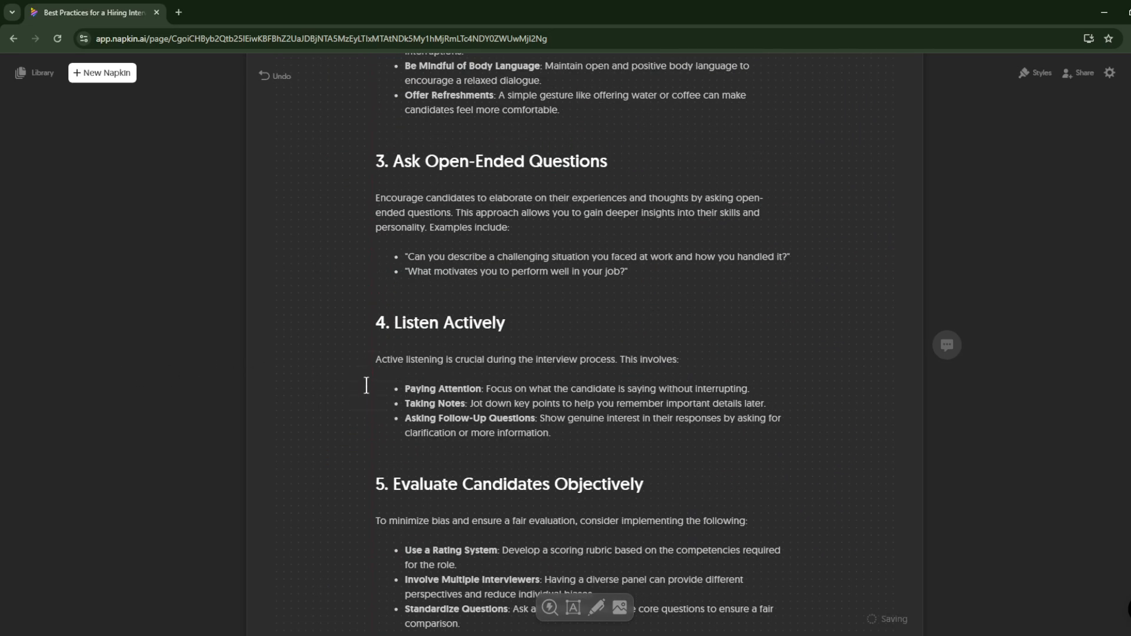
scroll(570, 572, up, 17)
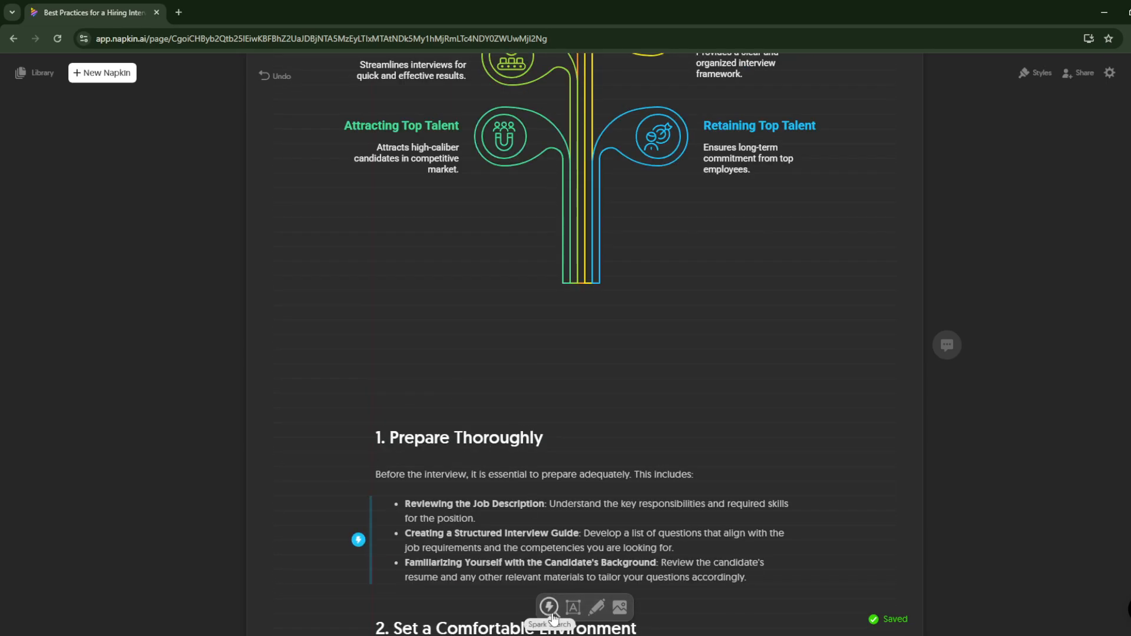
scroll(568, 606, down, 10)
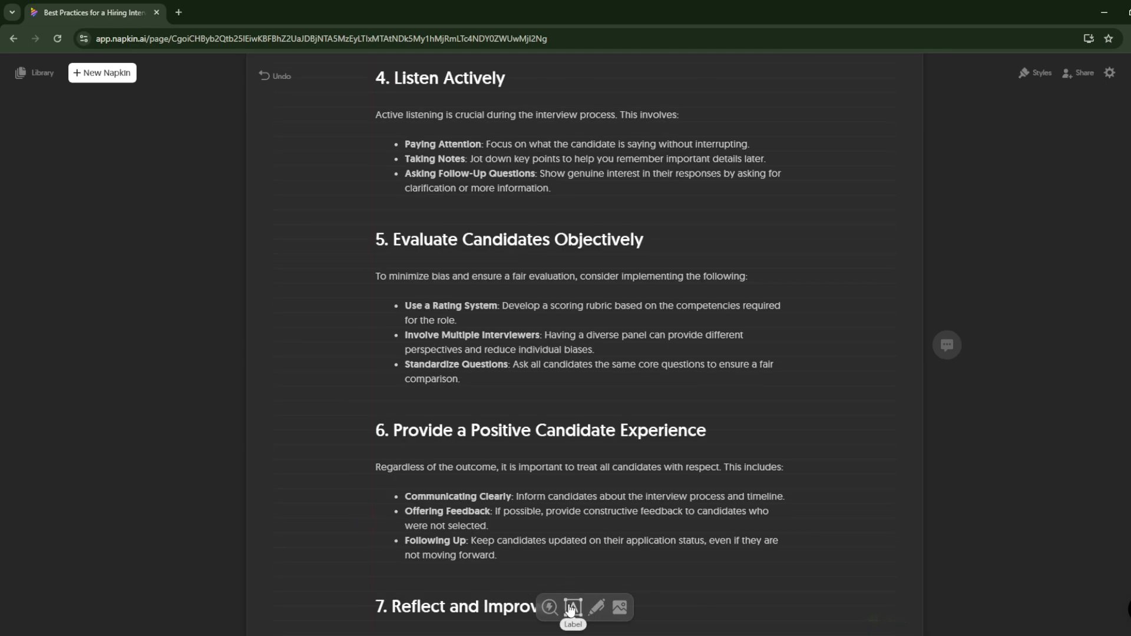
scroll(542, 565, down, 5)
click(565, 301)
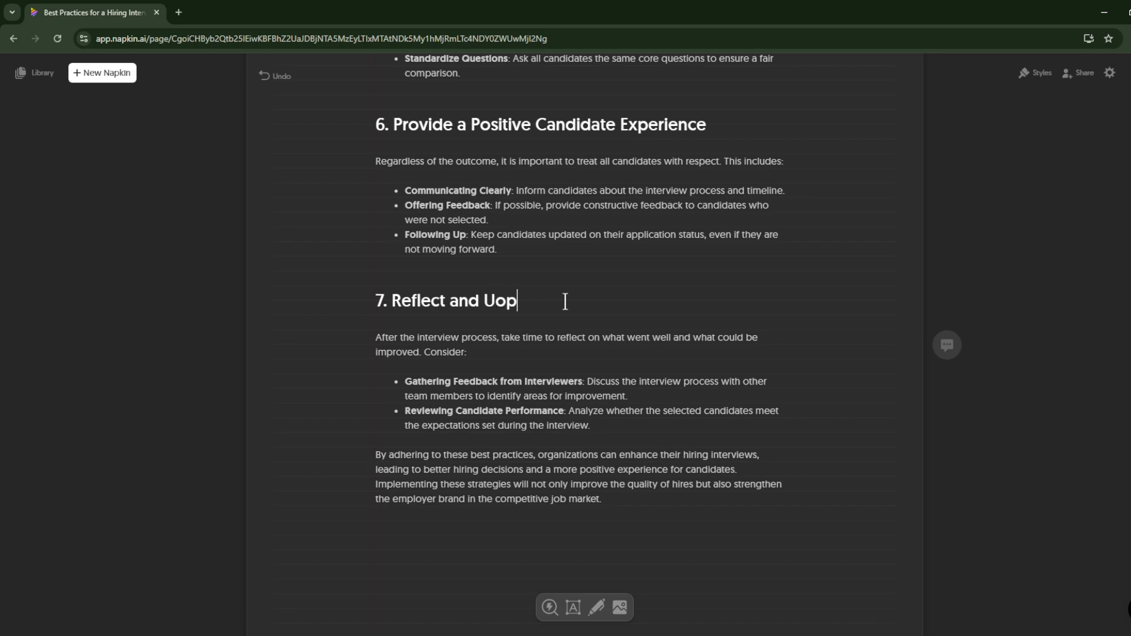
text(Upgrade)
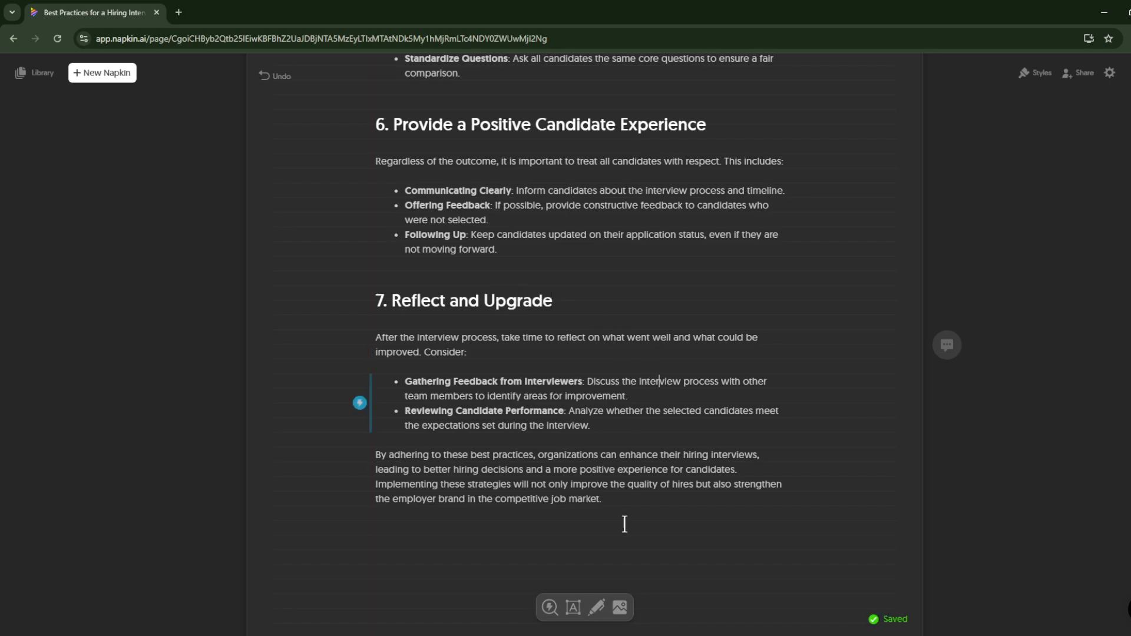
Search the visual elements for "diagram" and insert workflow-gantt-chart-10 below the document's closing paragraph
scroll(578, 621, down, 4)
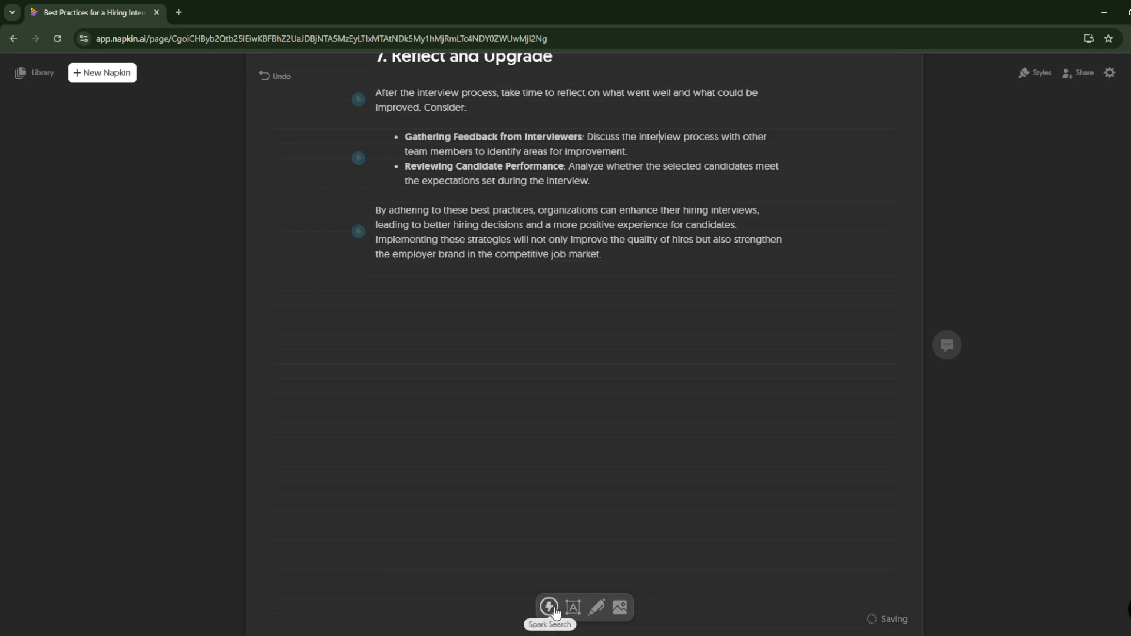
click(549, 608)
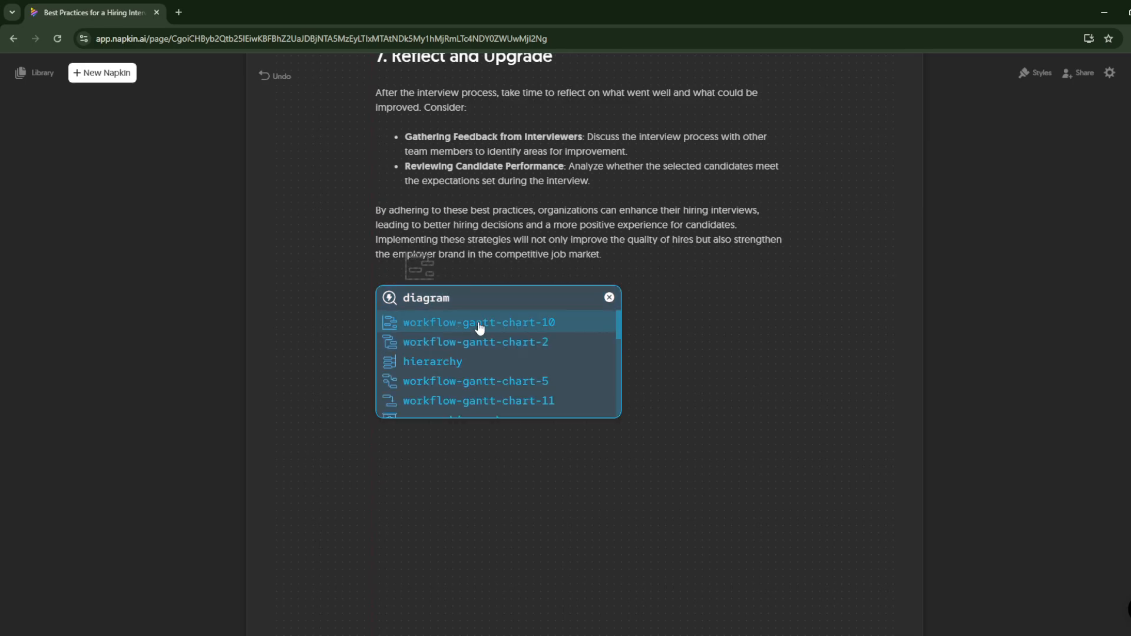
scroll(654, 341, down, 2)
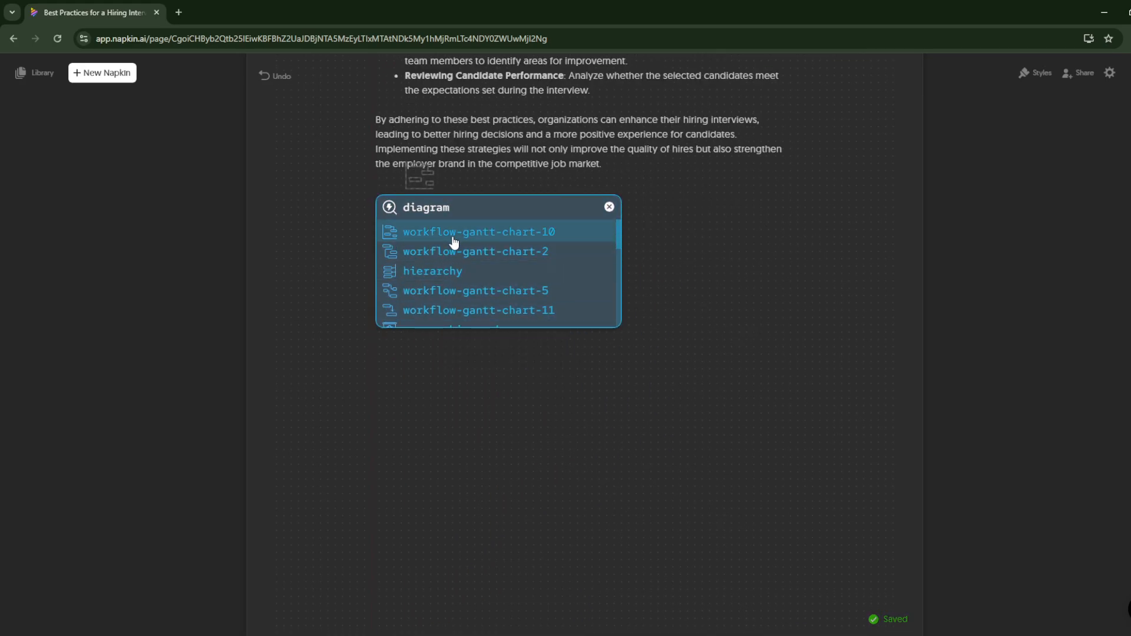
scroll(467, 277, down, 3)
scroll(468, 274, up, 3)
scroll(470, 275, down, 5)
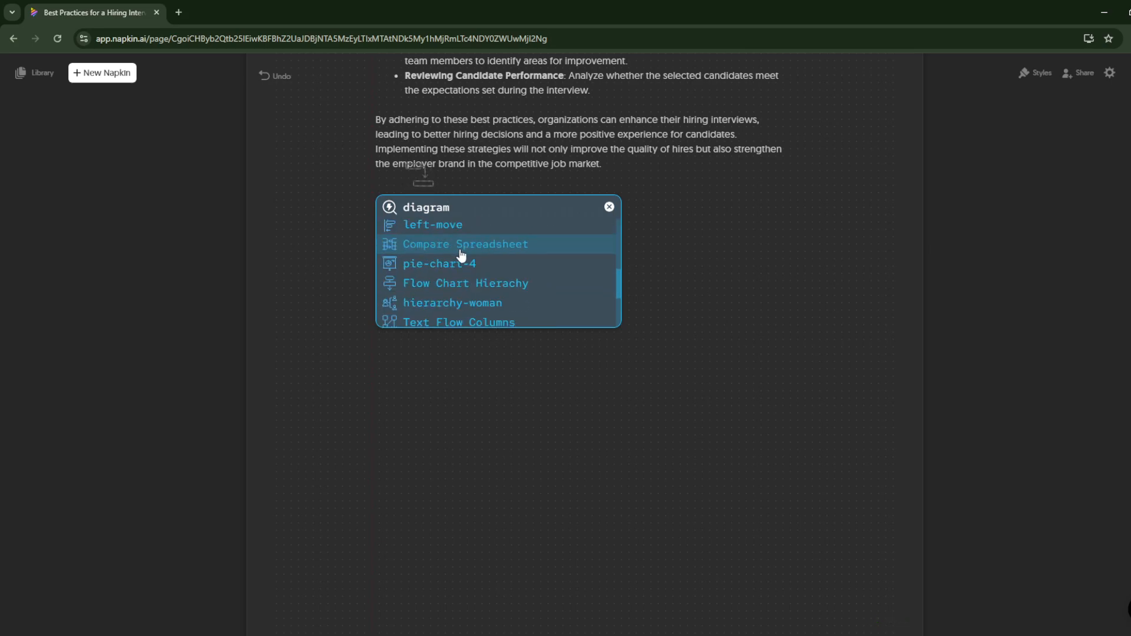
scroll(464, 266, up, 5)
scroll(542, 253, down, 2)
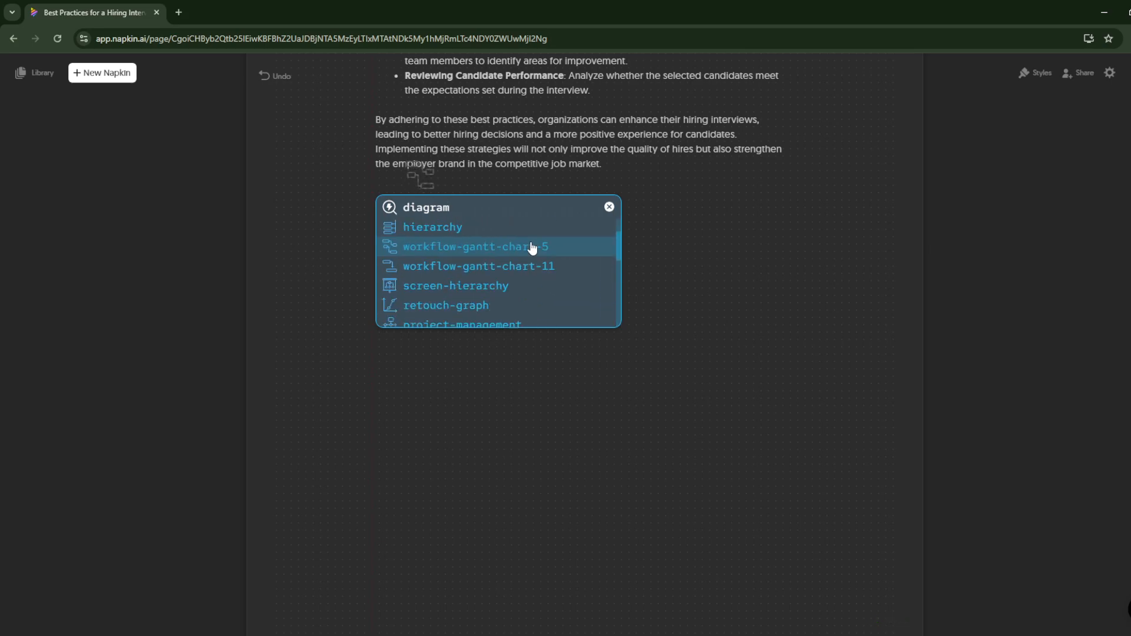
scroll(472, 294, up, 5)
click(476, 302)
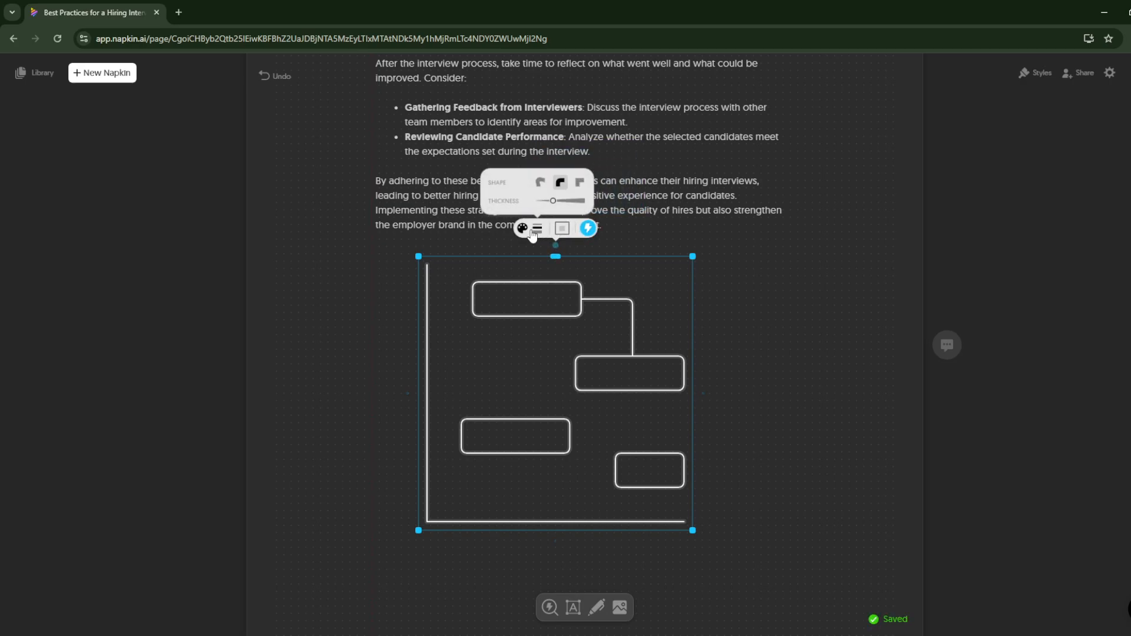
mouse_move(532, 242)
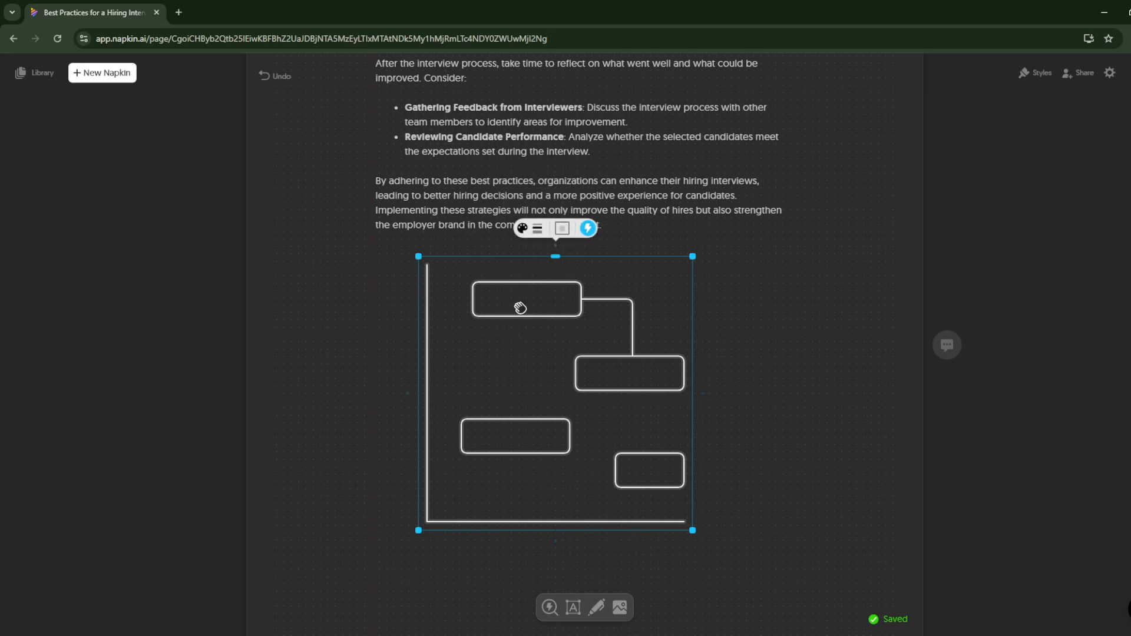
Sketch two large overlapping freehand loops in the empty area below the workflow chart
scroll(652, 416, down, 6)
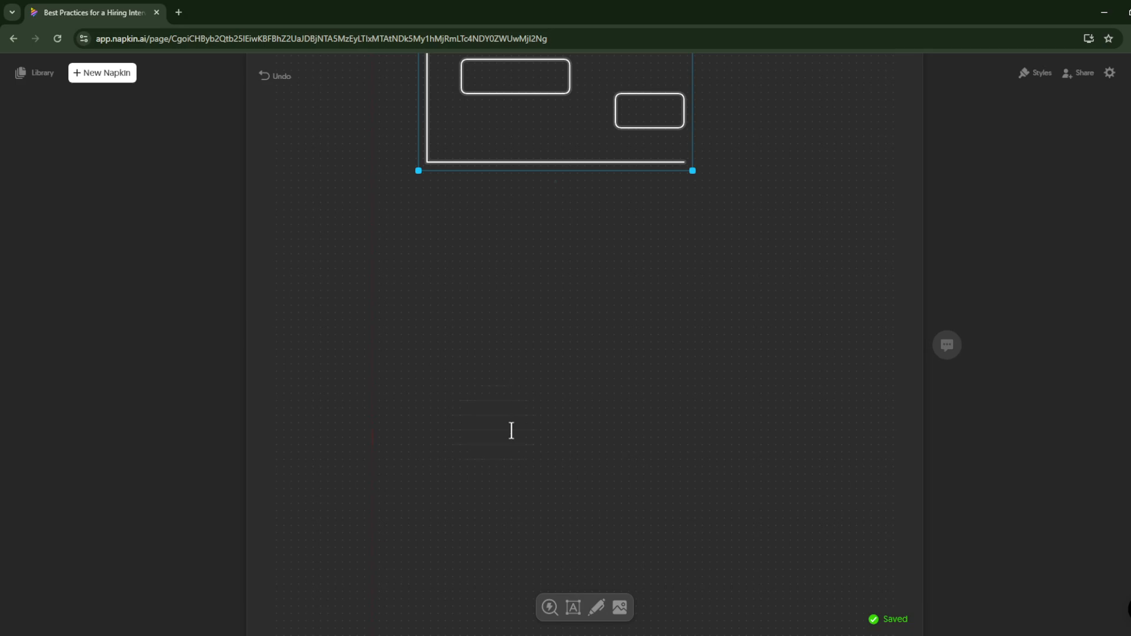
click(596, 607)
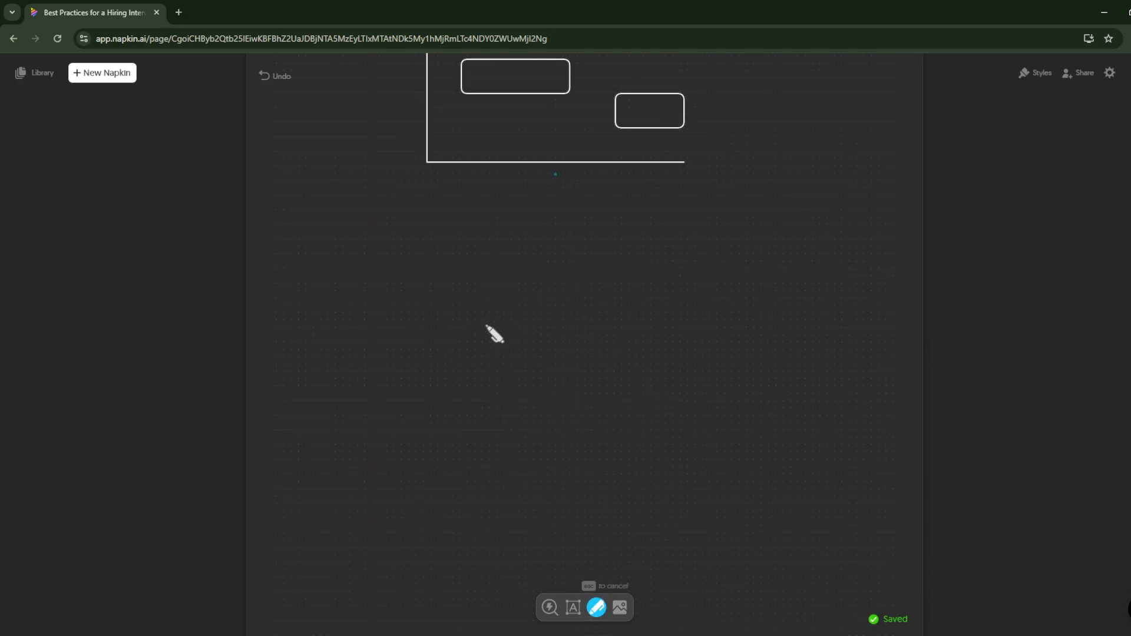
mouse_move(542, 251)
mouse_down()
mouse_move(424, 371)
mouse_move(513, 246)
mouse_up()
mouse_move(697, 236)
mouse_down()
mouse_move(548, 371)
mouse_move(610, 268)
mouse_up()
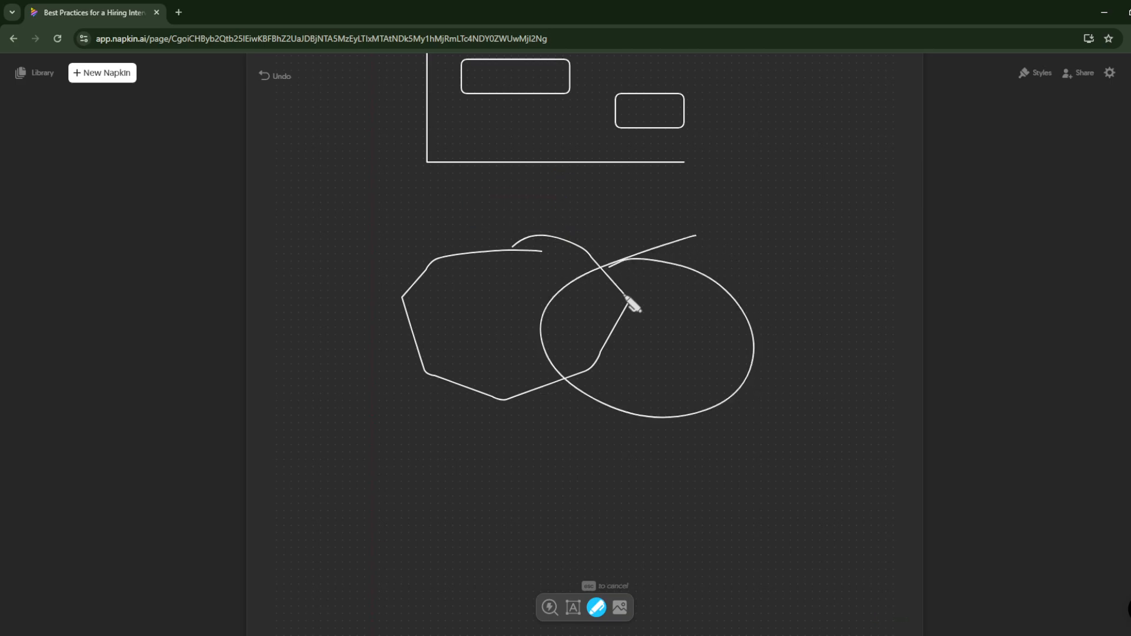
Delete both freehand loops below the workflow chart
click(617, 328)
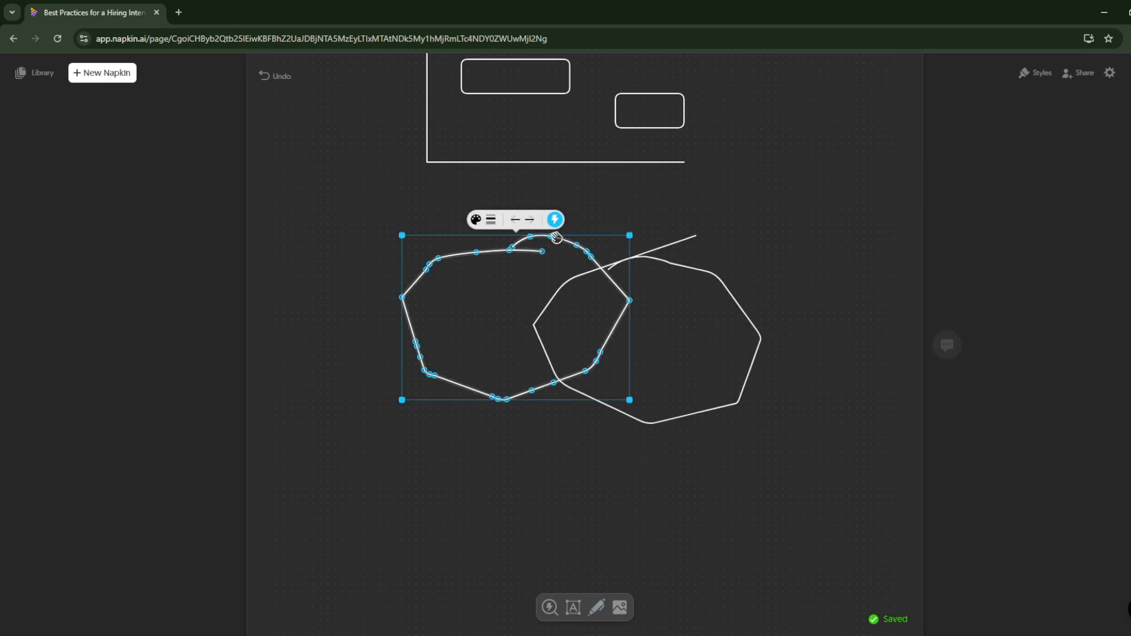
mouse_move(497, 226)
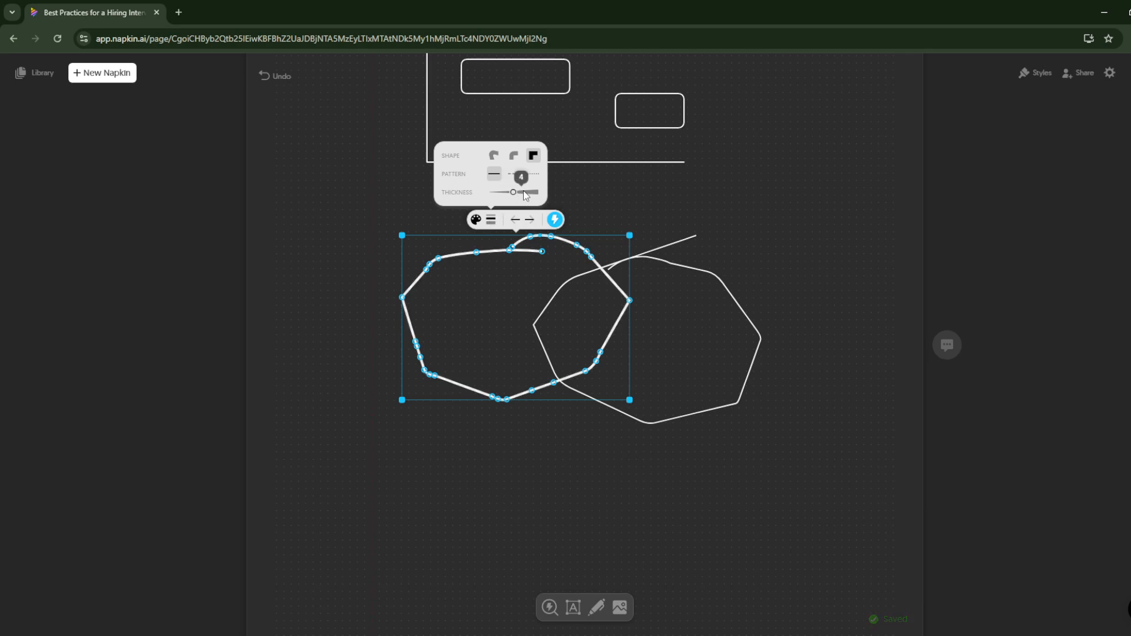
click(686, 296)
shift+click(512, 276)
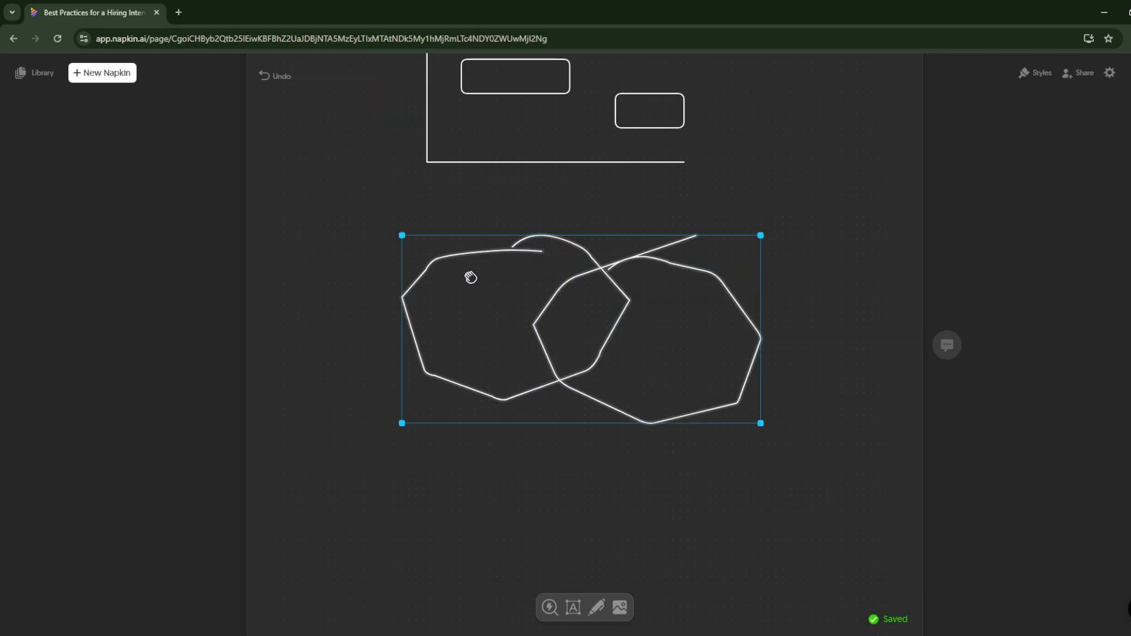
key(Delete)
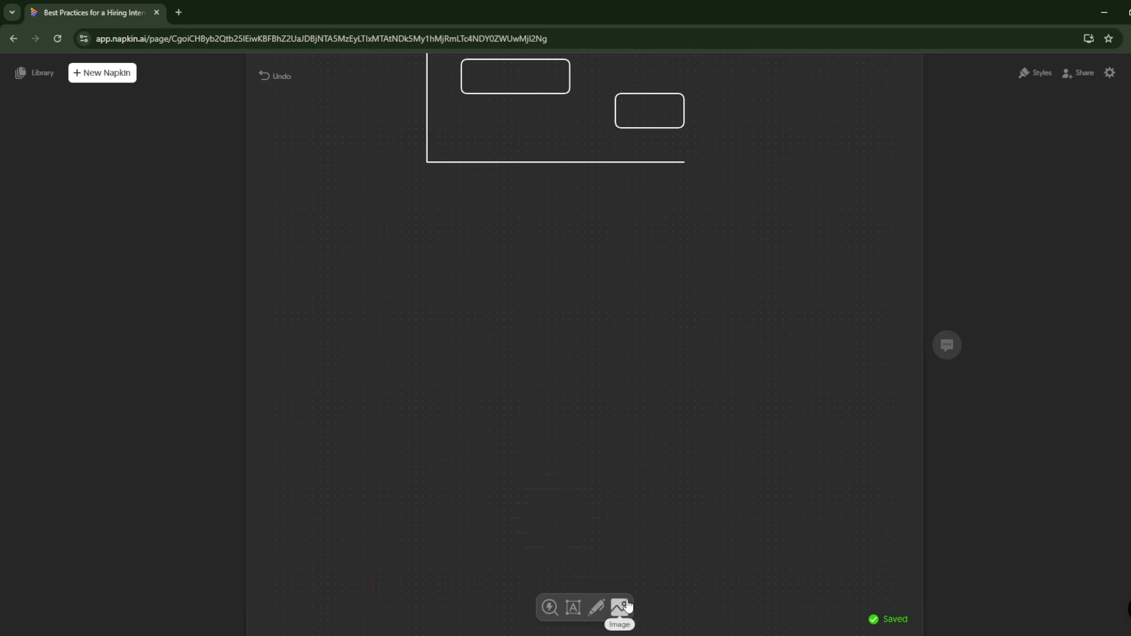
View the available ways to import an image and dismiss the import dialog
click(620, 607)
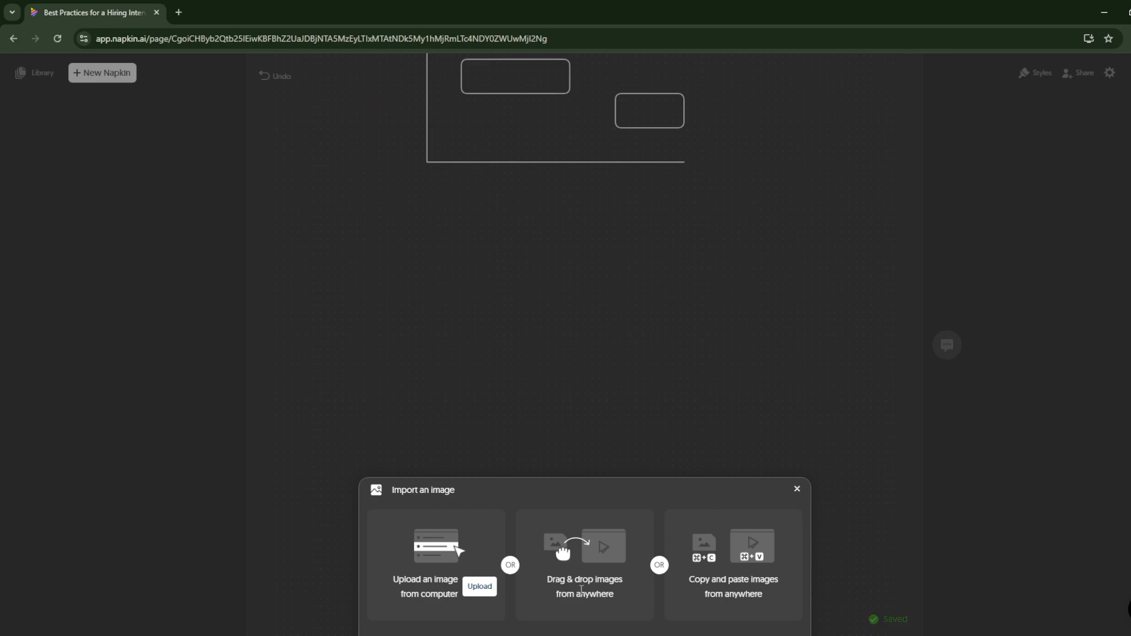
click(478, 404)
scroll(211, 308, up, 12)
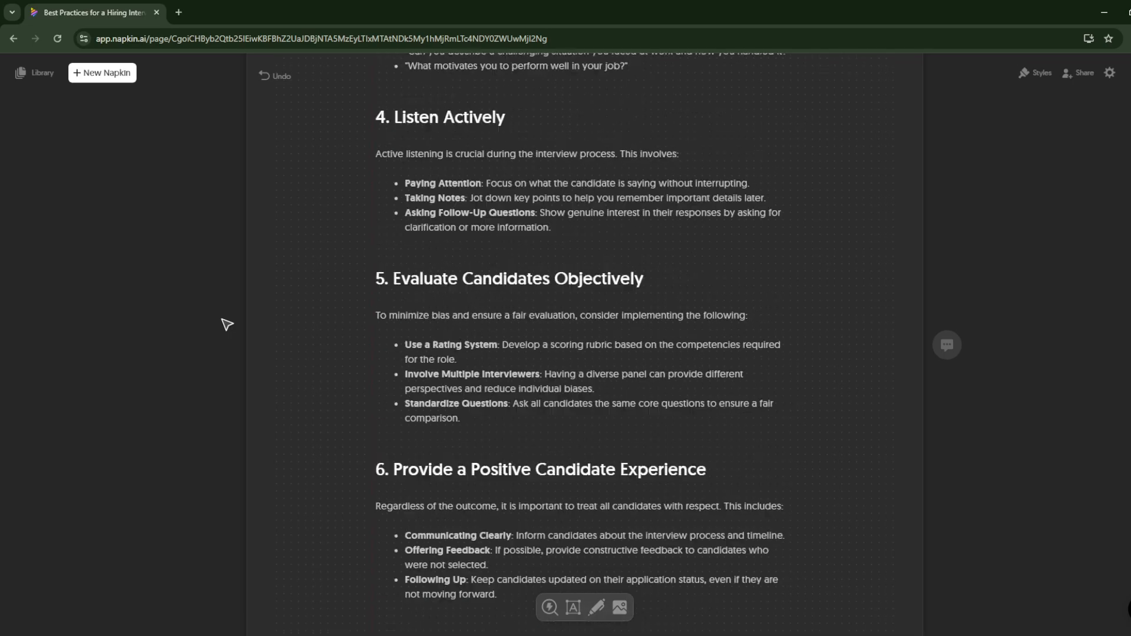
scroll(223, 324, down, 5)
scroll(343, 371, up, 20)
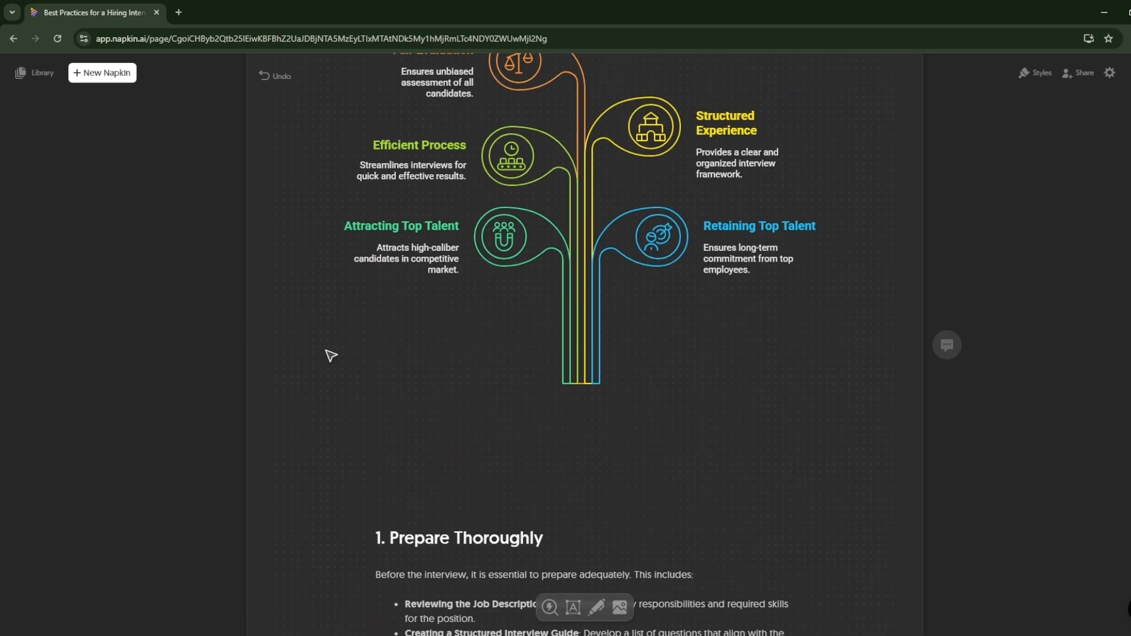
scroll(328, 355, up, 6)
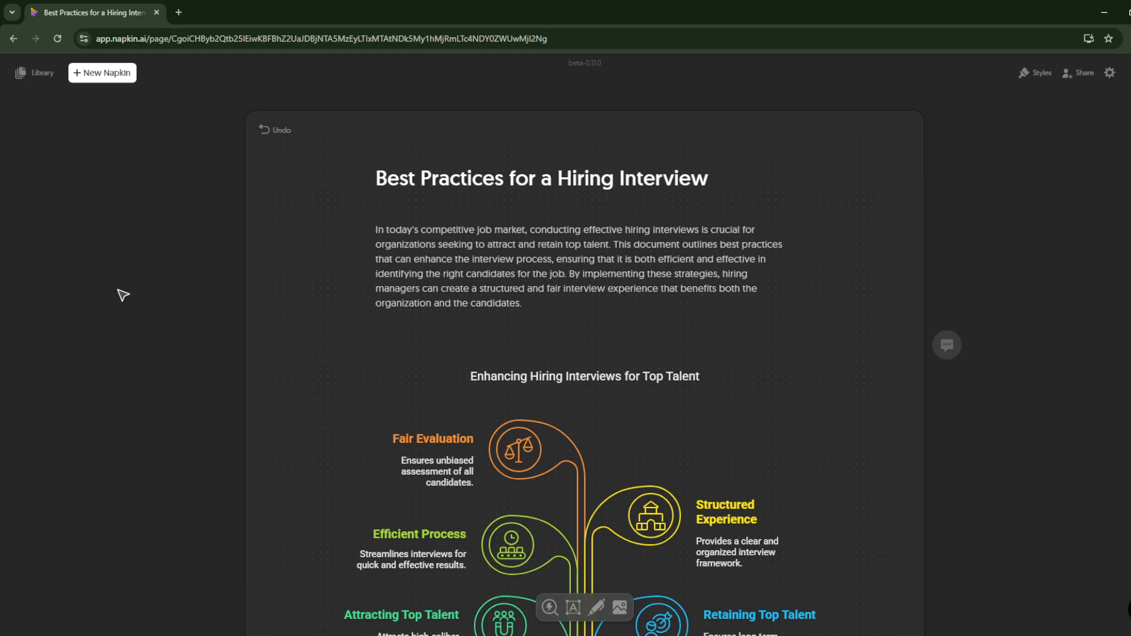
scroll(790, 285, down, 15)
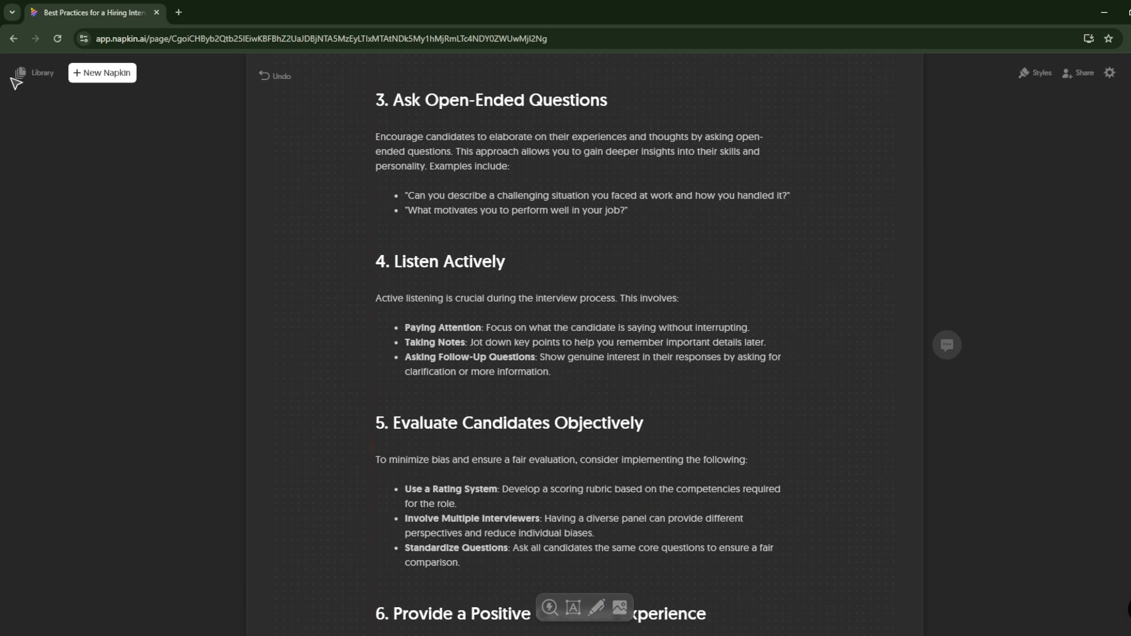
scroll(283, 302, up, 15)
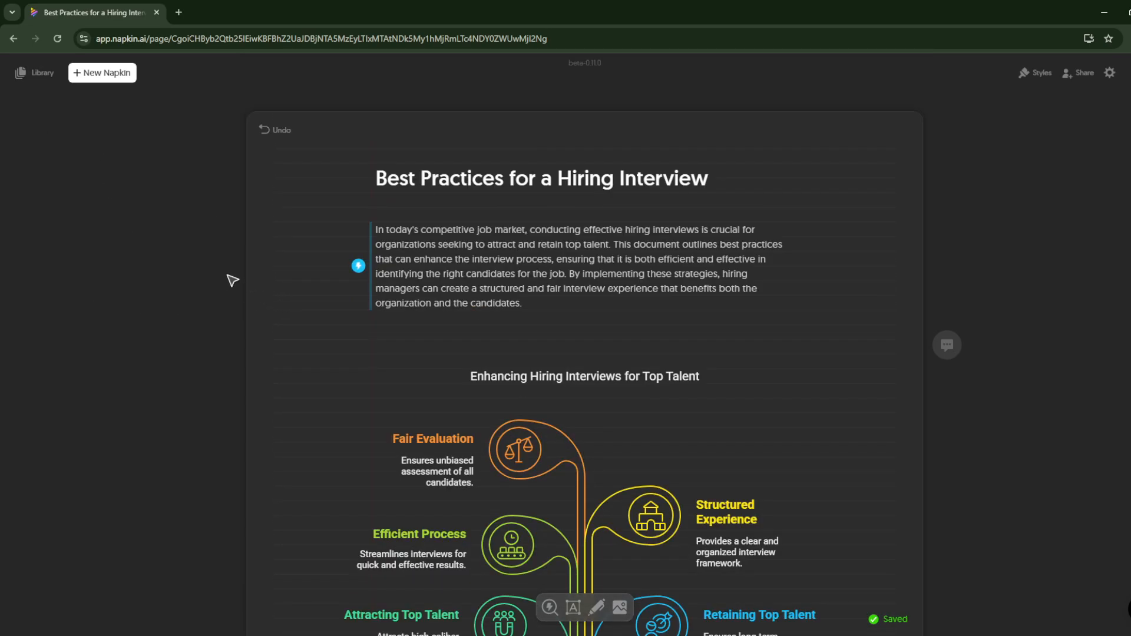